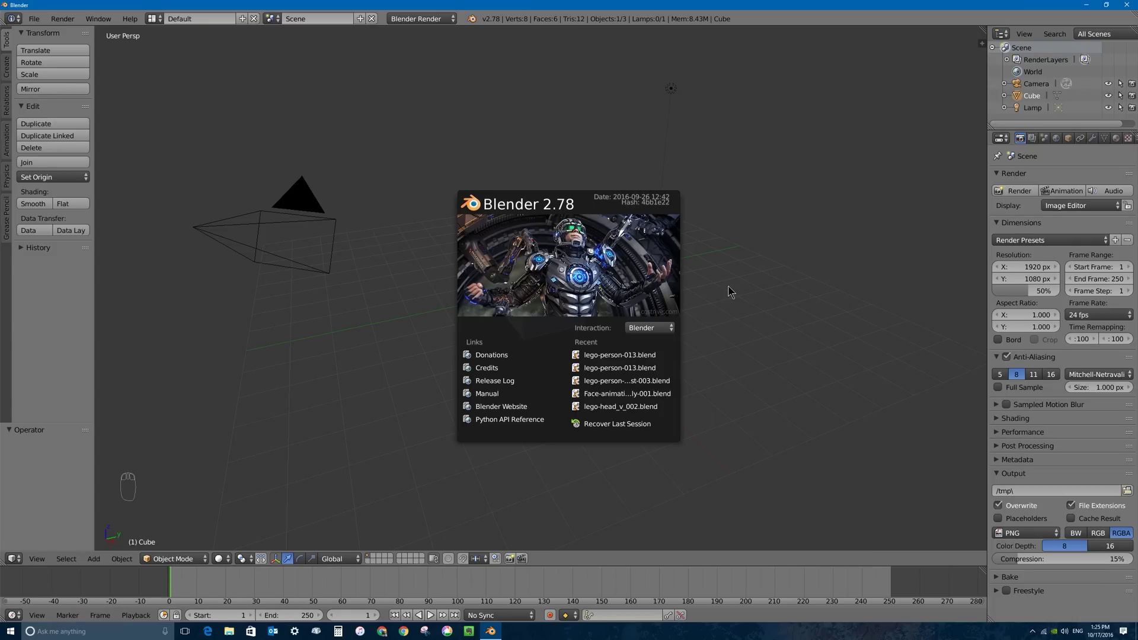
Subdivide the default cube's whole mesh with 3 cuts and return to Object Mode
left_click(593, 256)
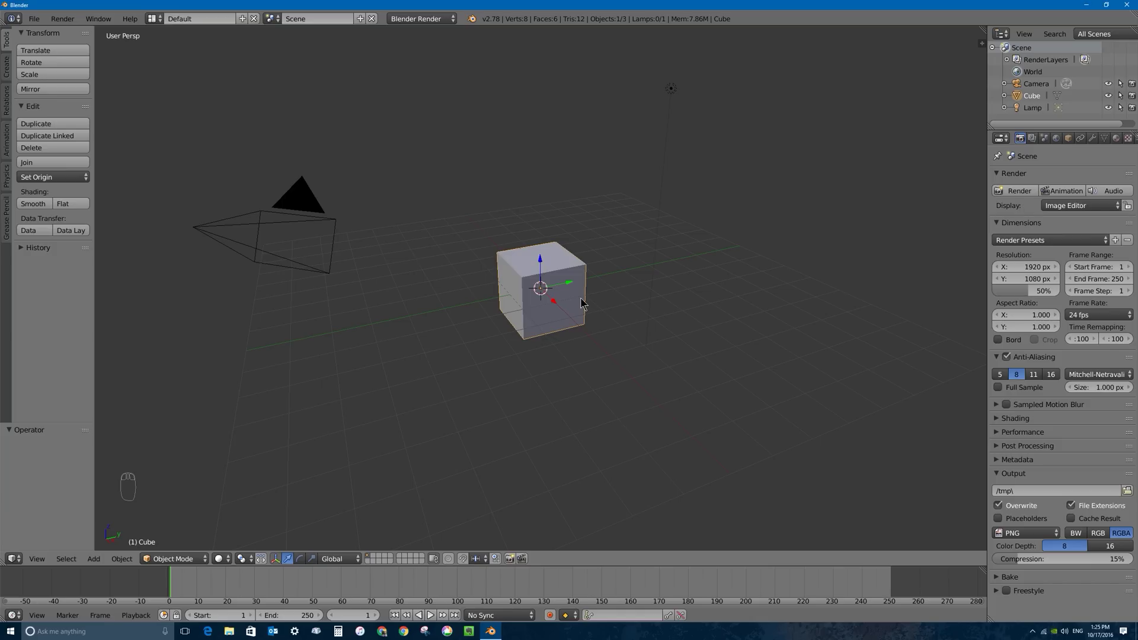
scroll(582, 303, "up", 5)
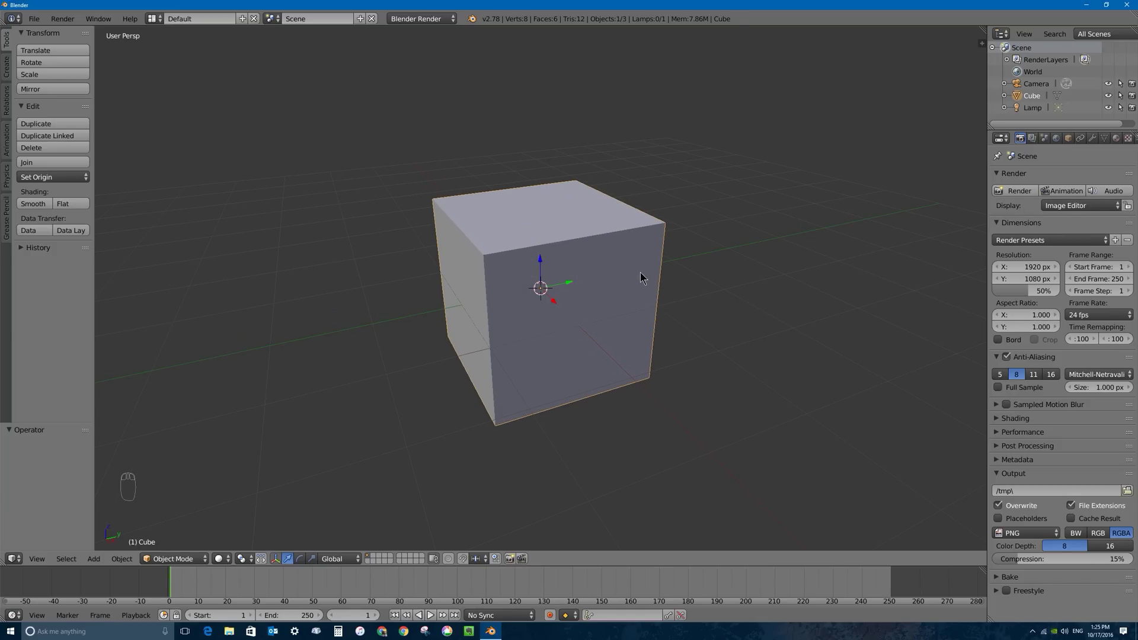
key("Tab")
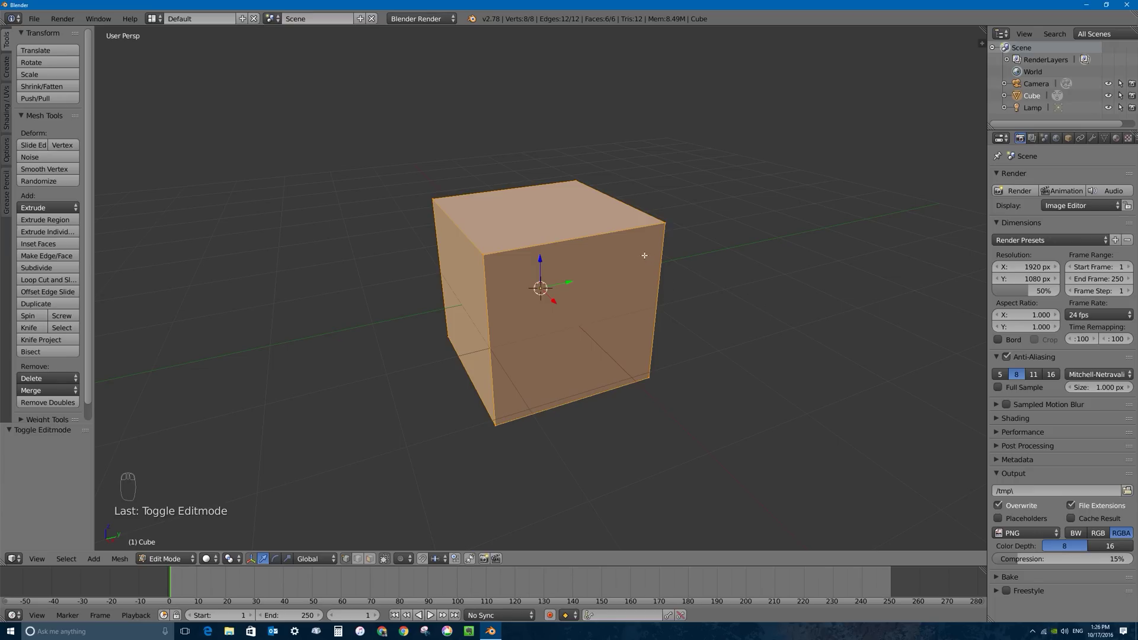
key("Tab")
key("Tab")
key("w")
key("w")
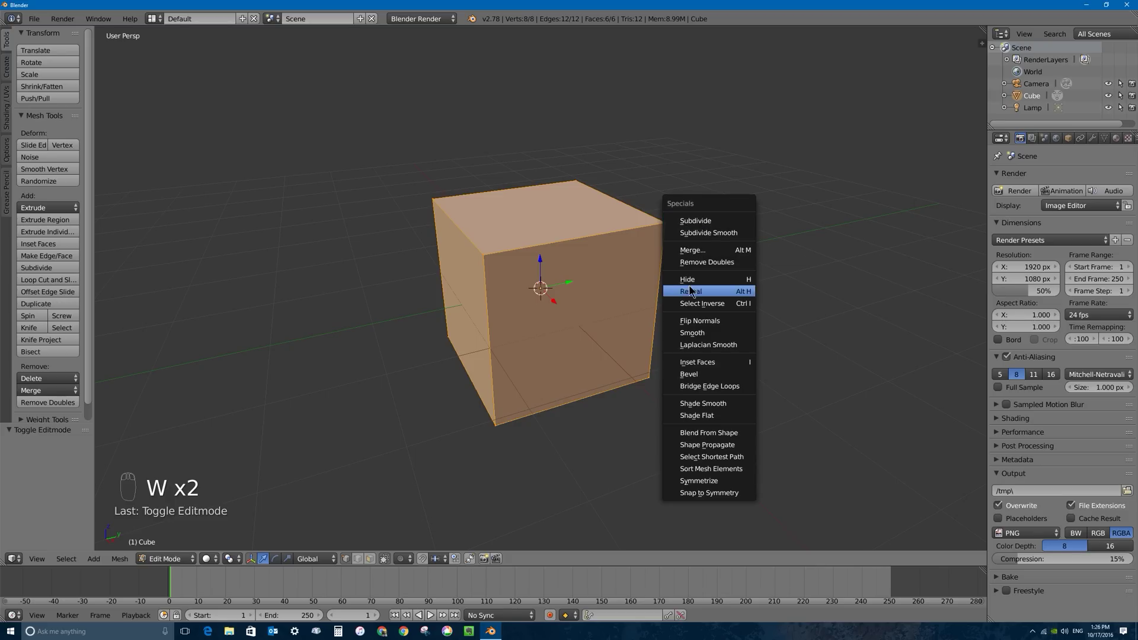
left_click(694, 220)
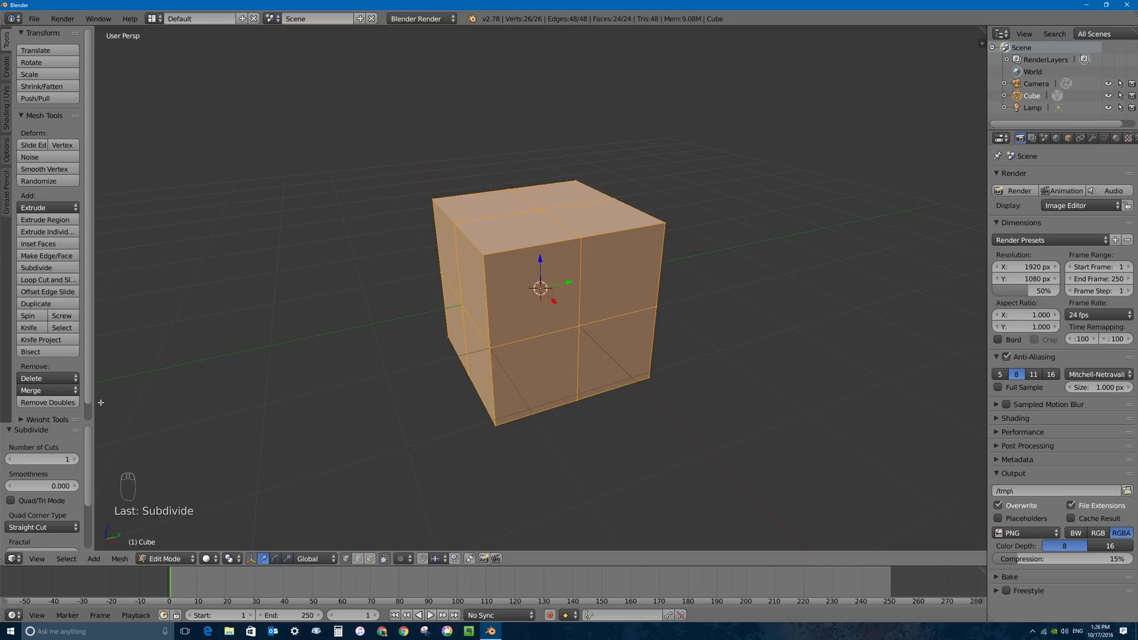
scroll(63, 366, "down", 3)
left_click(74, 404)
left_click(74, 403)
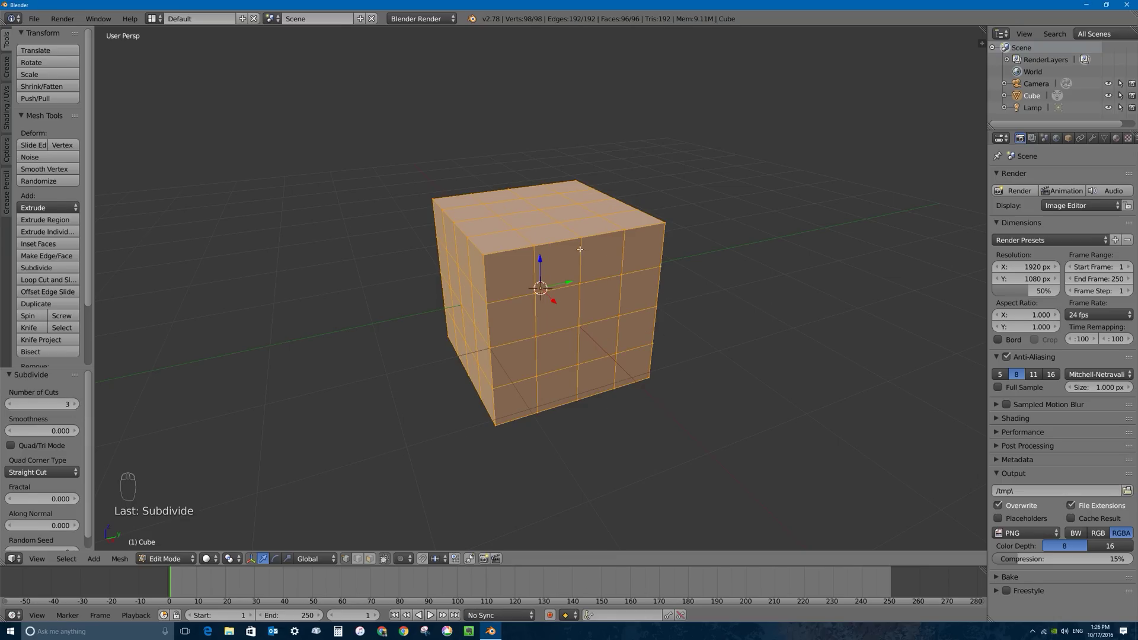
key("Tab")
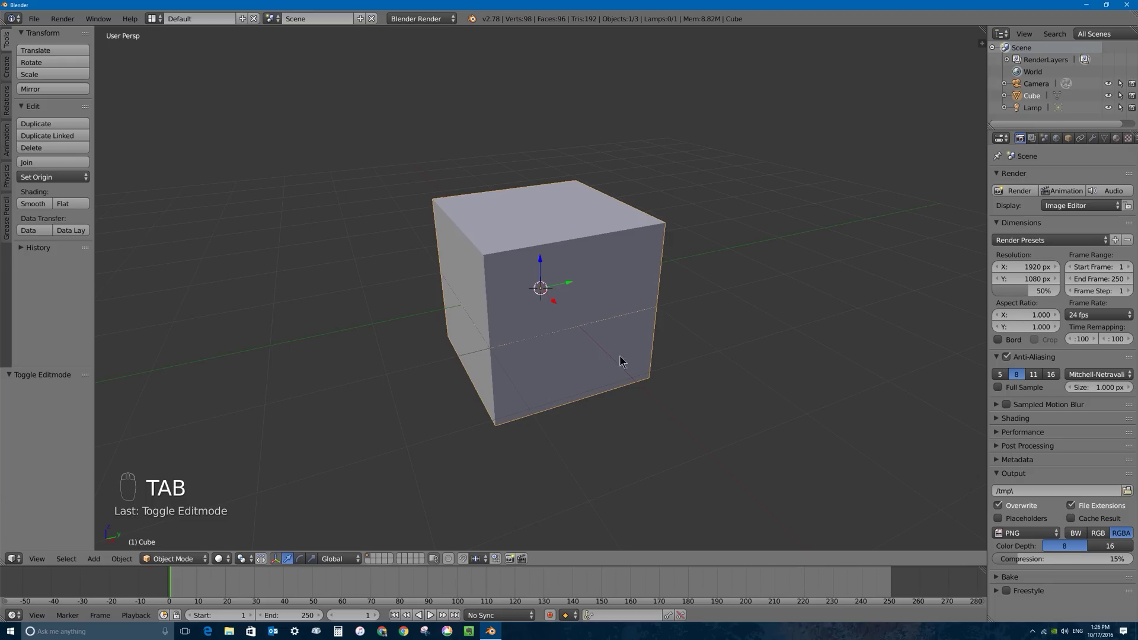
key("shift+a")
mouse_move(713, 336)
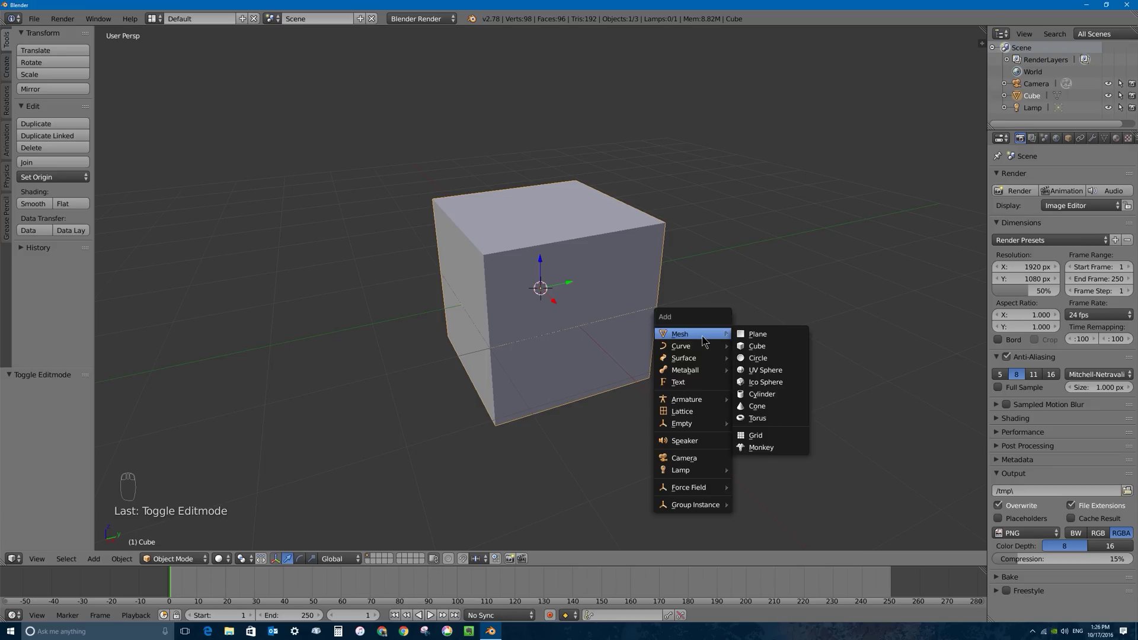
left_click(766, 359)
key("g")
key("x")
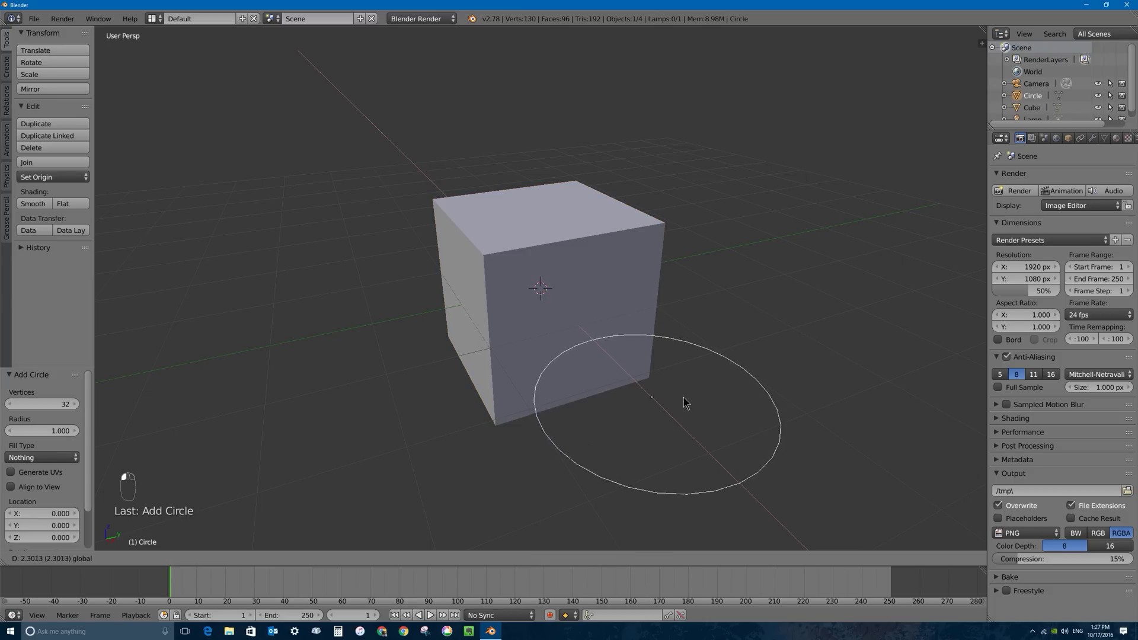
left_click(694, 404)
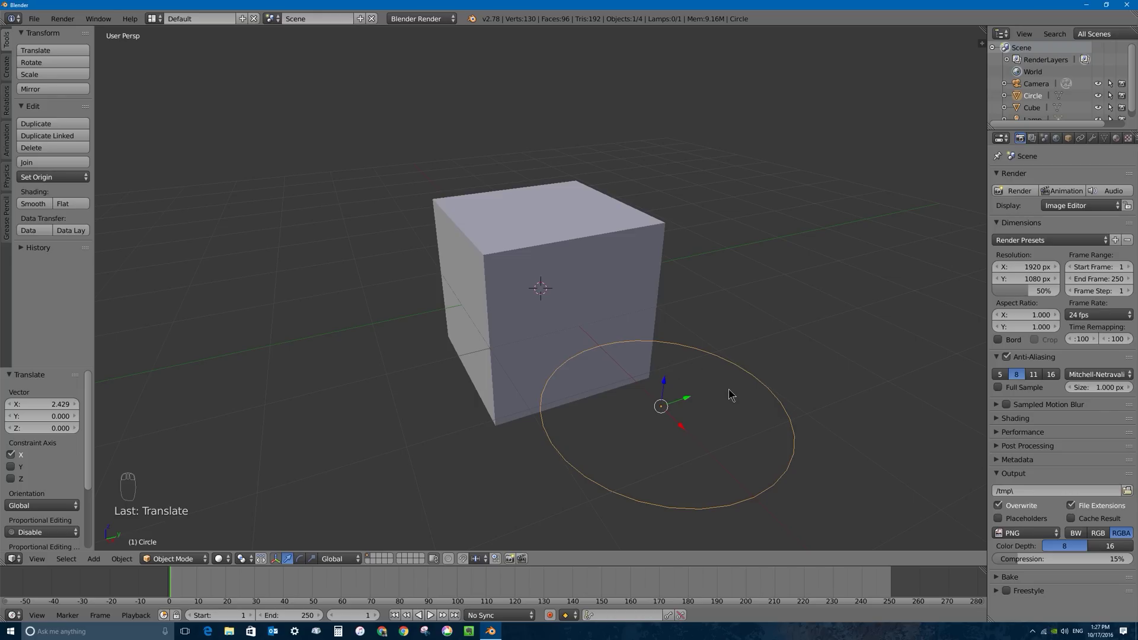
key("x")
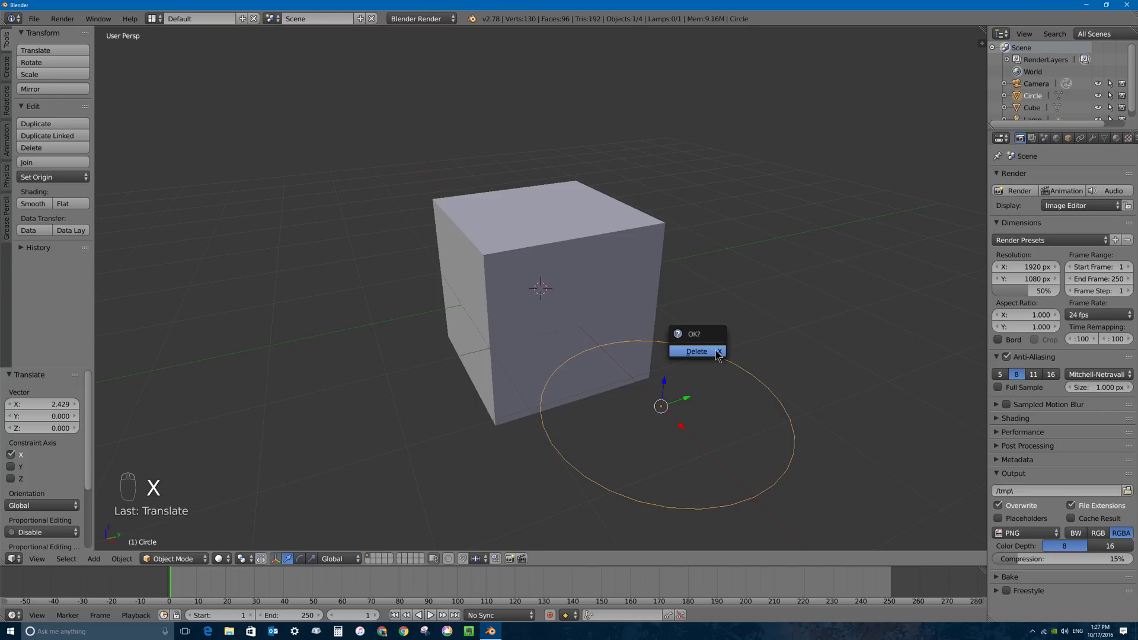
left_click(714, 357)
Add a torus mesh and move it about 2.19 units along the X axis, in front of the cube
key("shift+a")
mouse_move(697, 360)
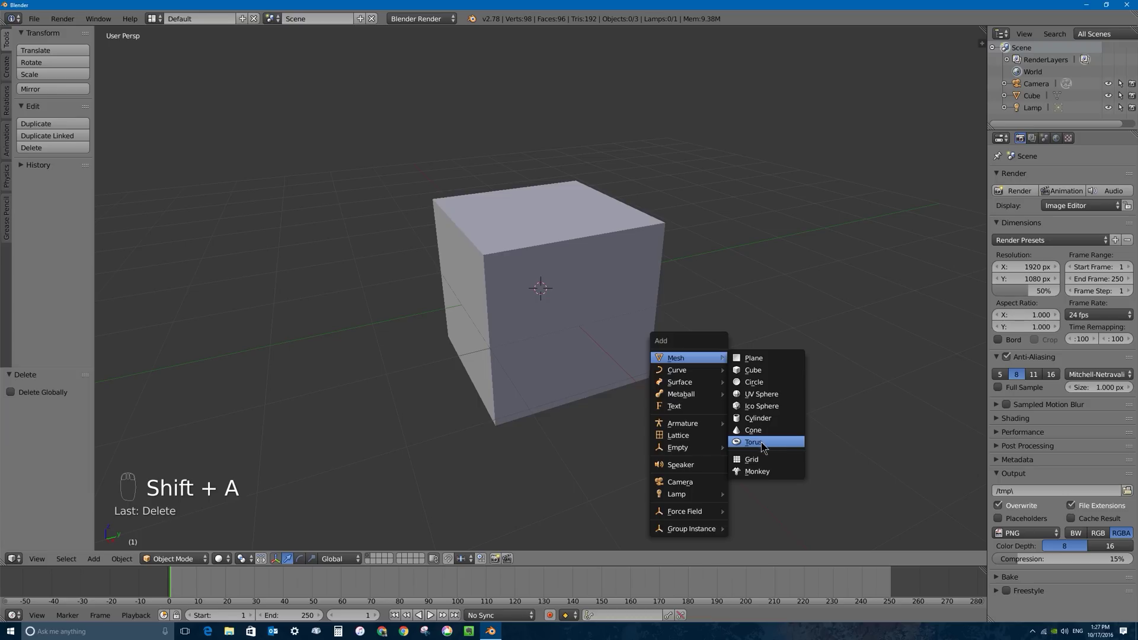
left_click(761, 441)
key("s")
left_click(759, 355)
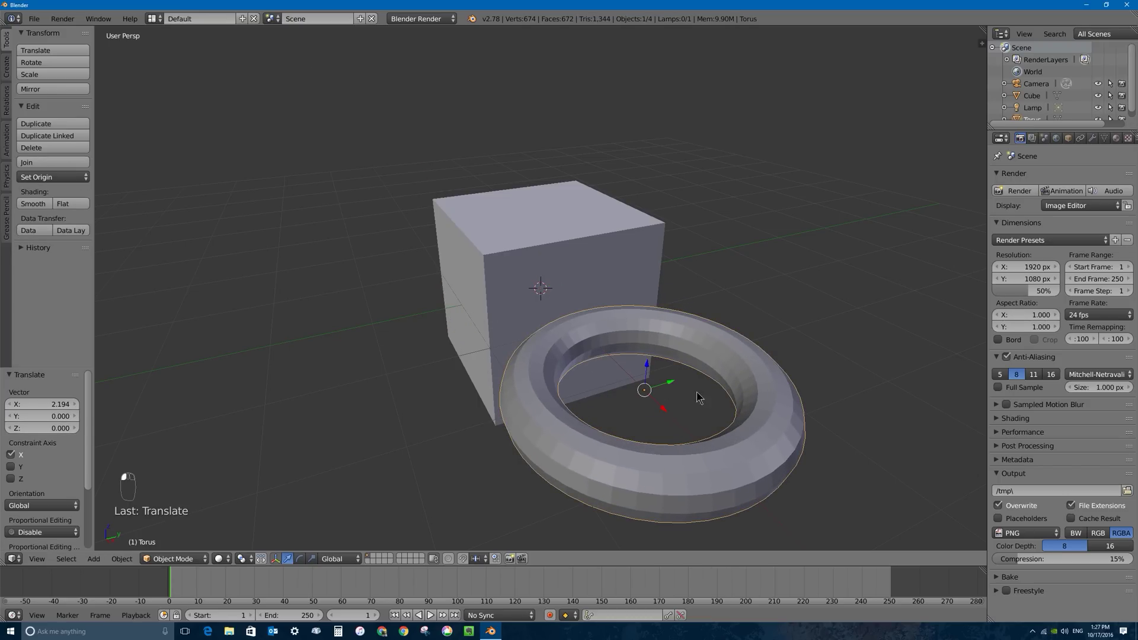
Delete all vertices of the torus in Edit Mode, keeping the empty mesh object
key("Tab")
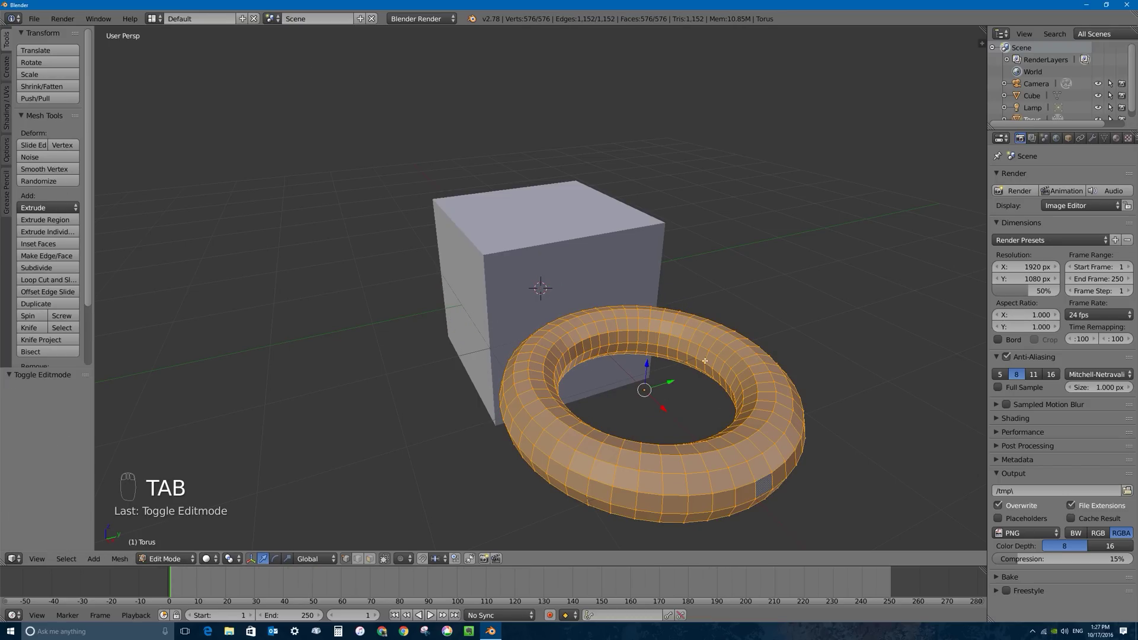
key("a")
key("a")
key("a")
key("a")
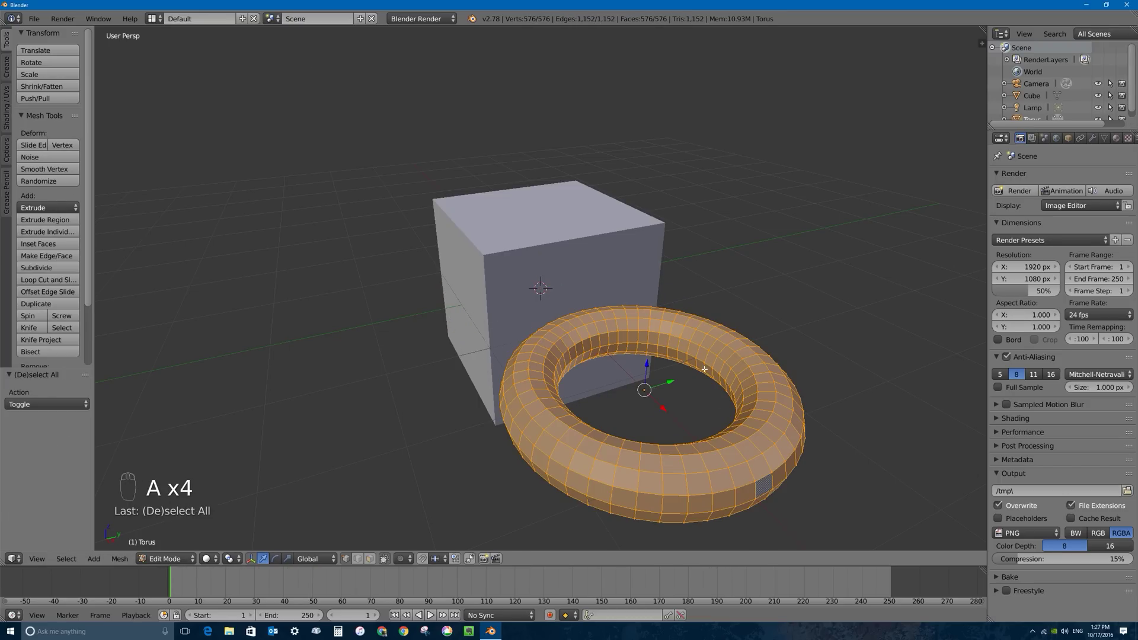
key("x")
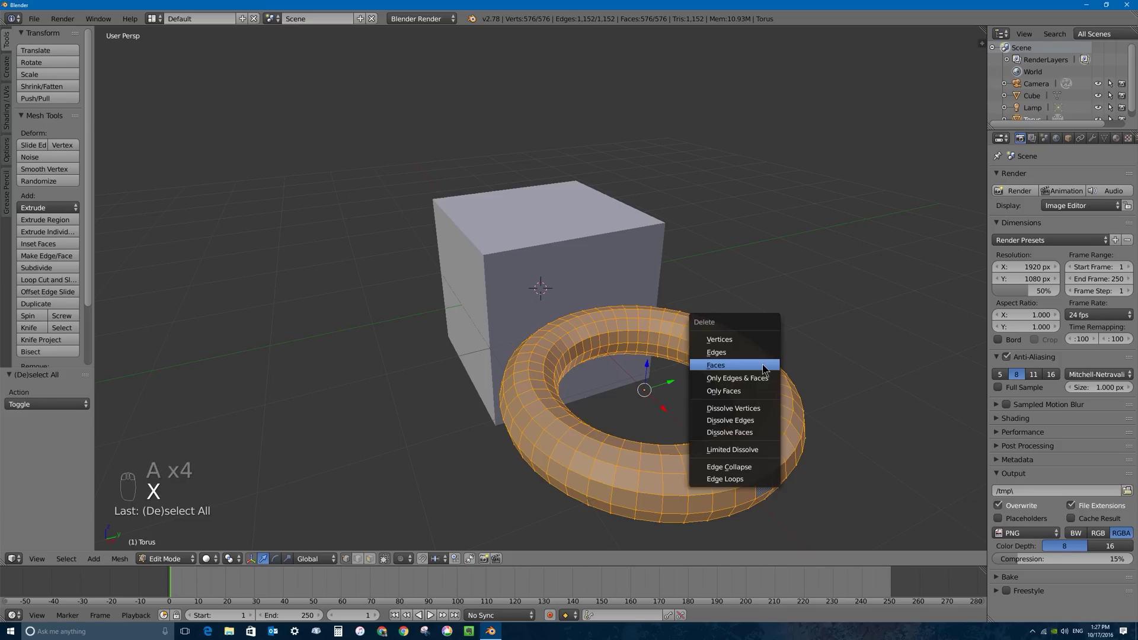
left_click(720, 342)
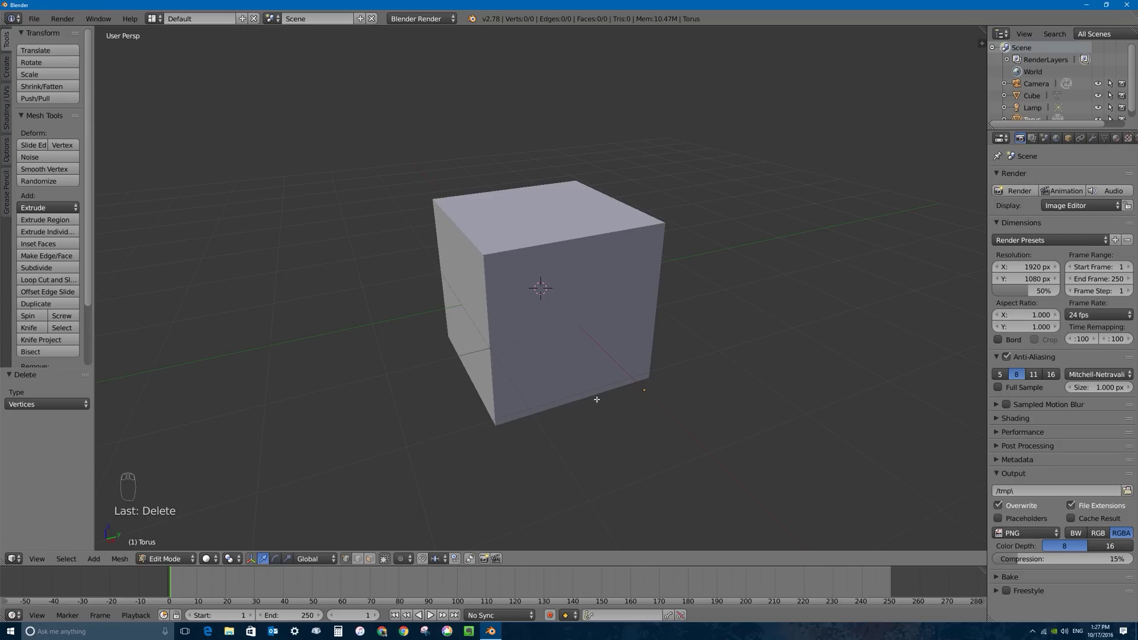
Draw a freeform open outline of 11 connected vertices beside the cube's near face, ending close to its first vertex
left_click(645, 389, "ctrl")
left_click(662, 316, "ctrl")
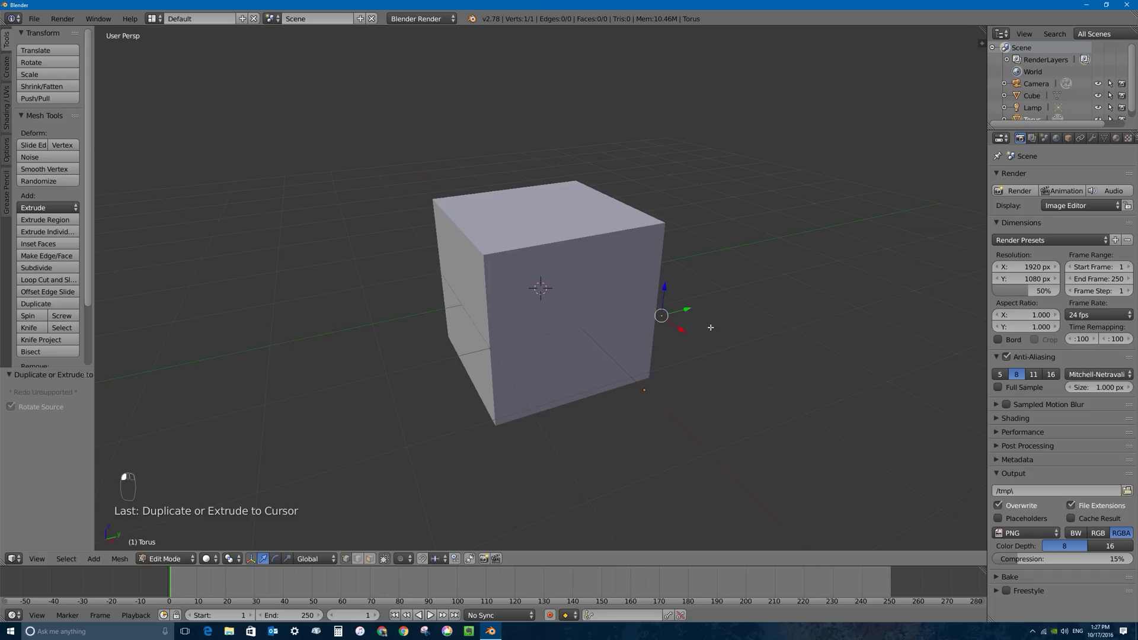
left_click(716, 327, "ctrl")
left_click(771, 363, "ctrl")
left_click(767, 401, "ctrl")
left_click(735, 435, "ctrl")
left_click(637, 439, "ctrl")
left_click(624, 411, "ctrl")
left_click(664, 368, "ctrl")
left_click(622, 359, "ctrl")
left_click(593, 338, "ctrl")
left_click(630, 319, "ctrl")
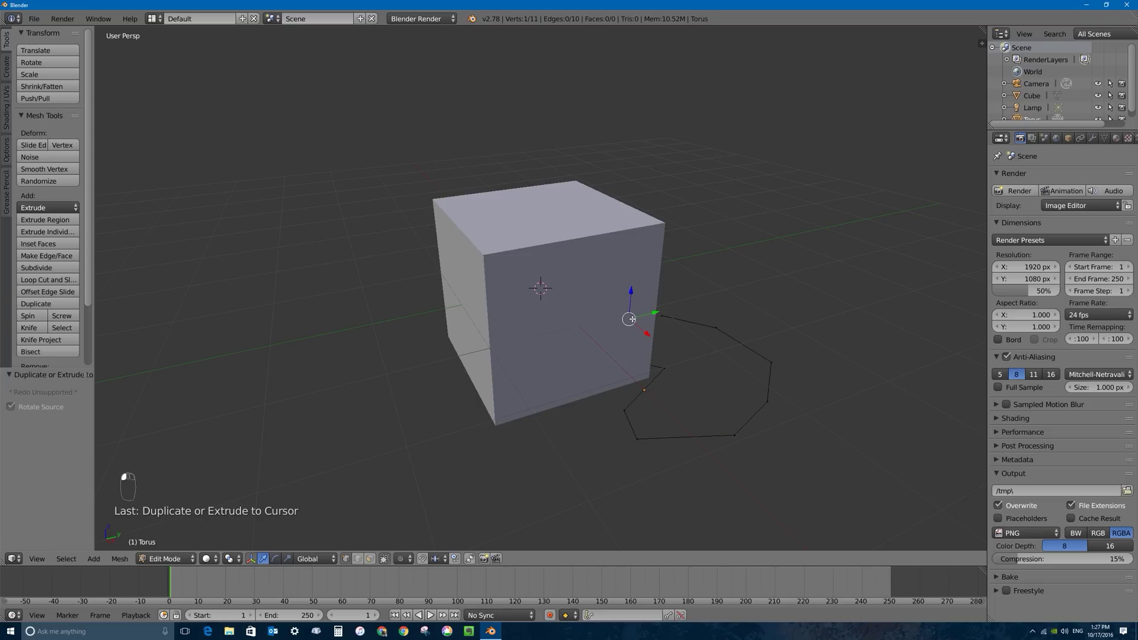
Move the outline object about 0.79 units along the X axis, away from the cube
mouse_move(657, 330)
middle_mouse_down()
mouse_move(643, 320)
mouse_move(673, 310)
mouse_move(525, 296)
mouse_move(657, 320)
mouse_move(640, 326)
middle_mouse_up()
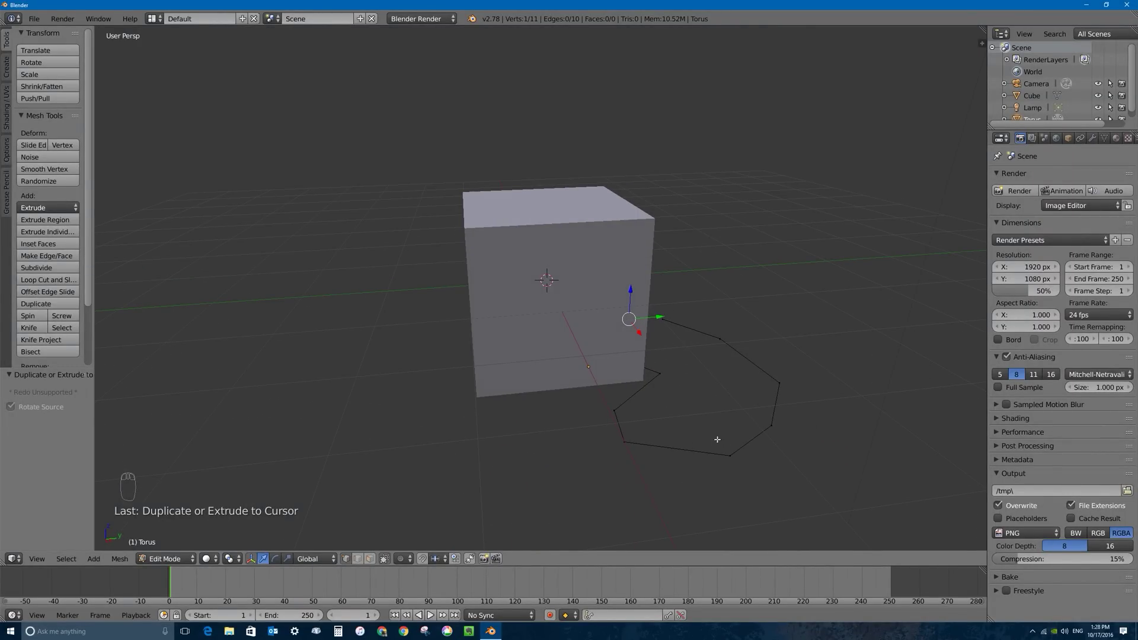
left_click_drag(652, 317, 688, 323)
key("Tab")
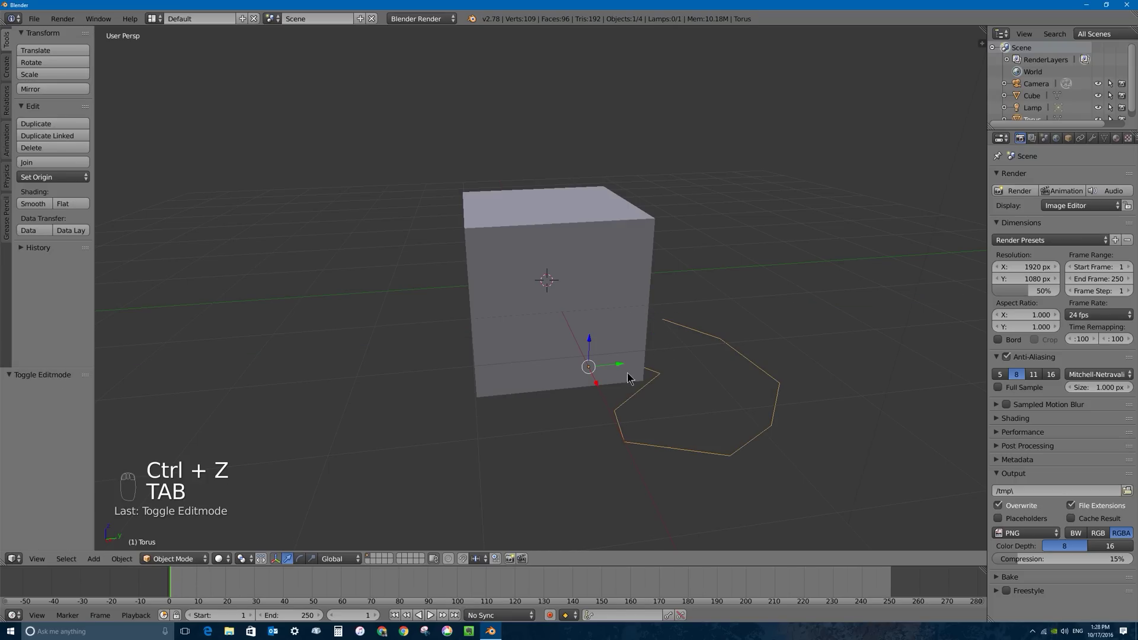
right_click_drag(598, 388, 631, 440)
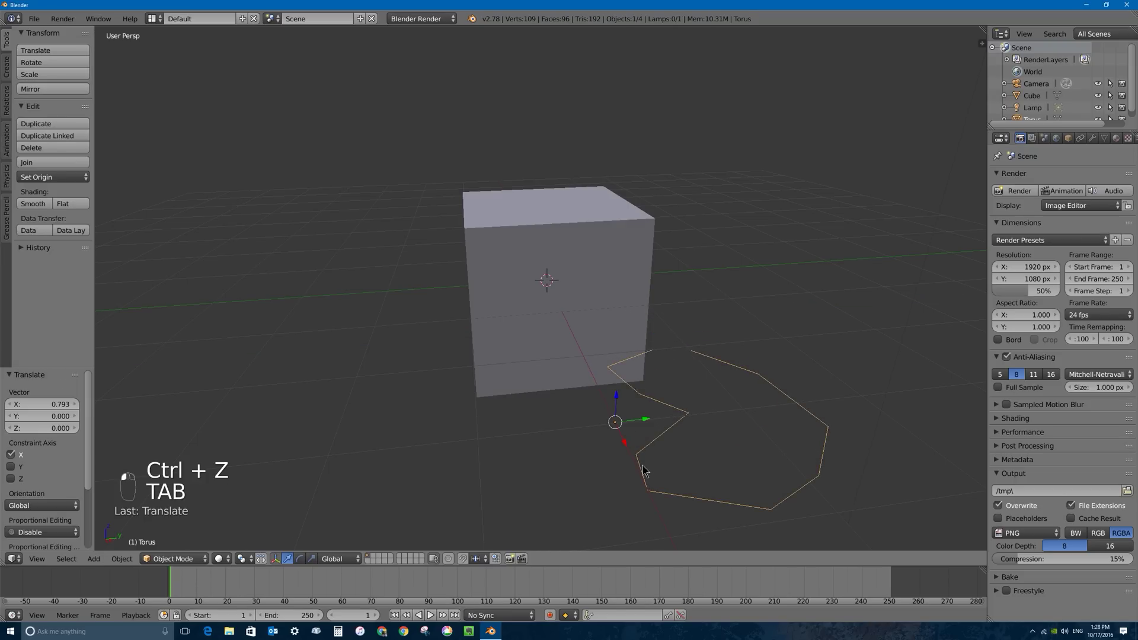
Close the outline by extruding one more vertex toward the start and merging it with the first vertex using At Last
key("Tab")
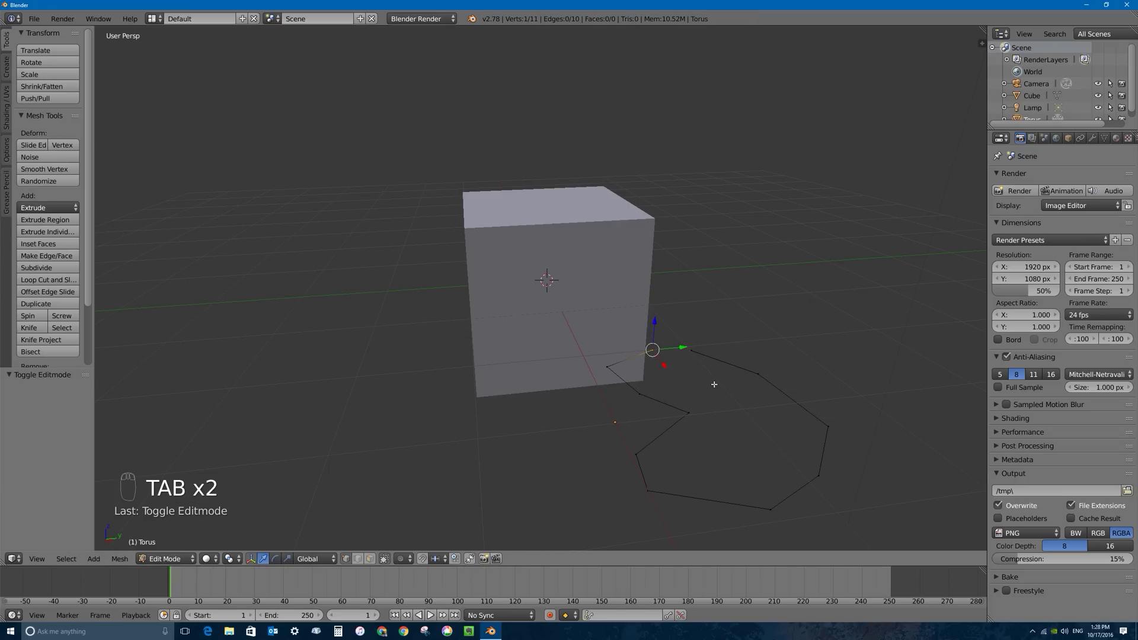
left_click(678, 337, "ctrl")
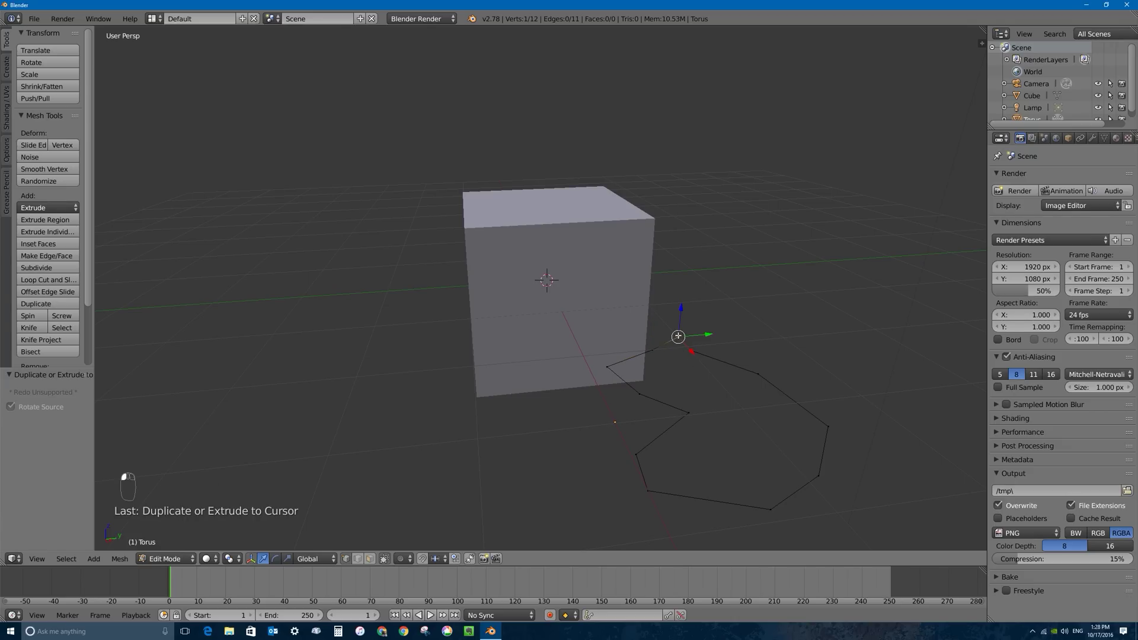
right_click(692, 353, "shift")
key("w")
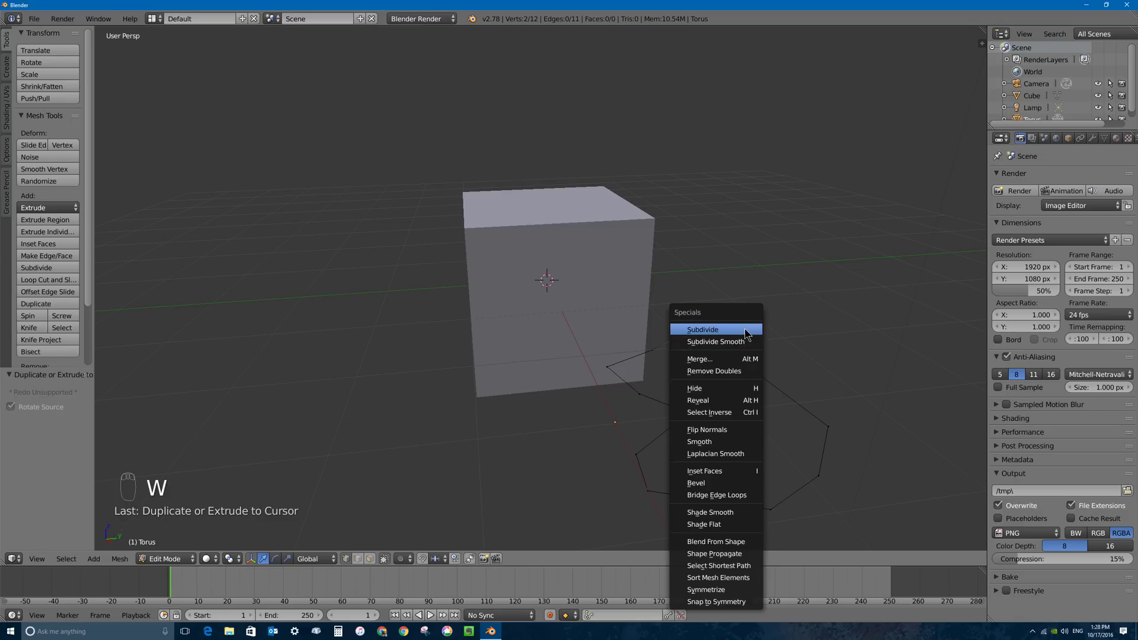
left_click(748, 360)
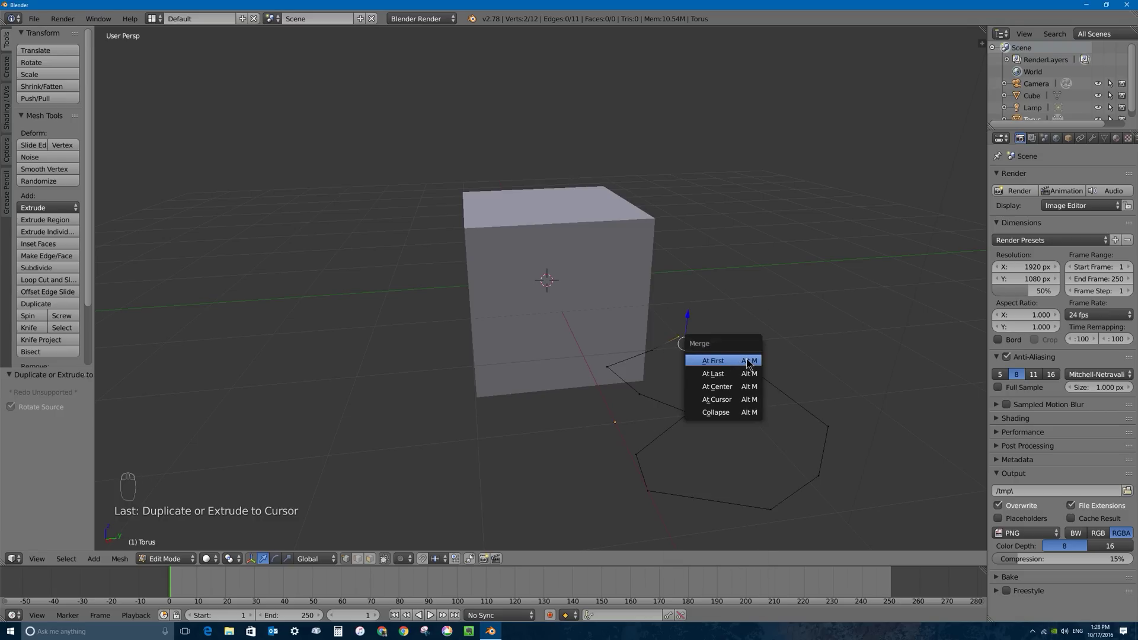
left_click(729, 375)
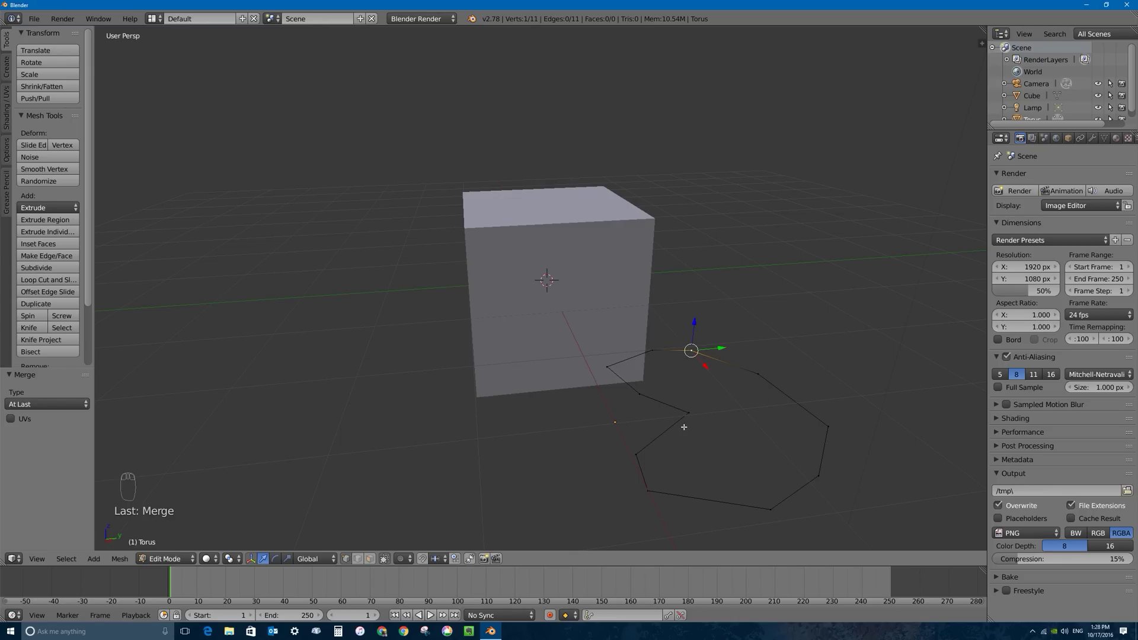
key("Tab")
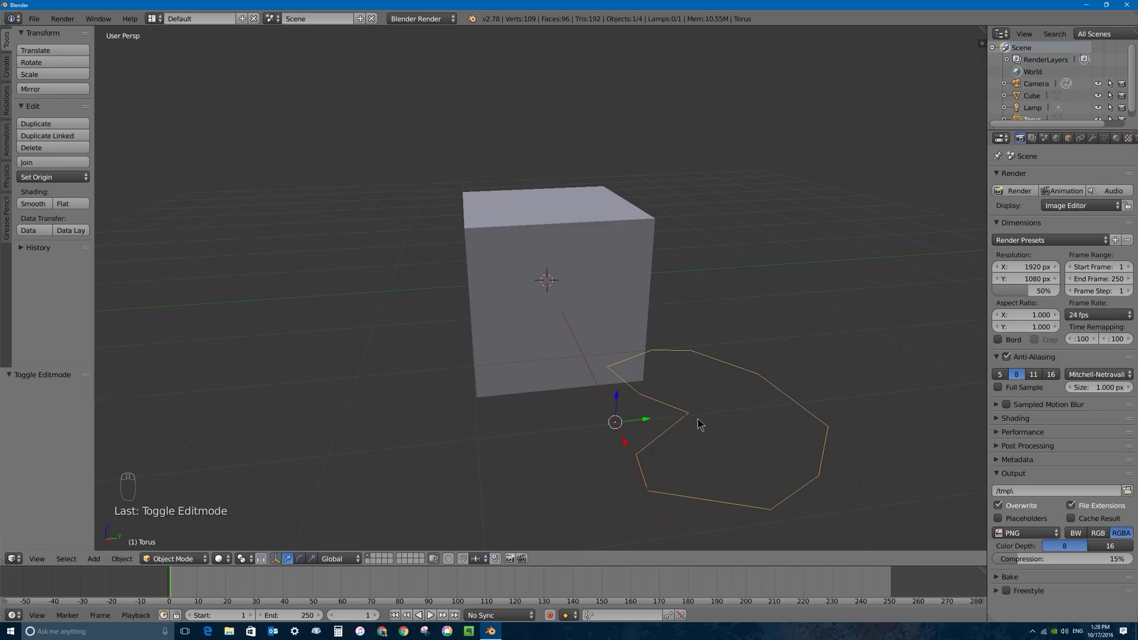
Move the closed outline over the cube's near face and scale it down so it fits inside the face
middle_click_drag(685, 398, 708, 371)
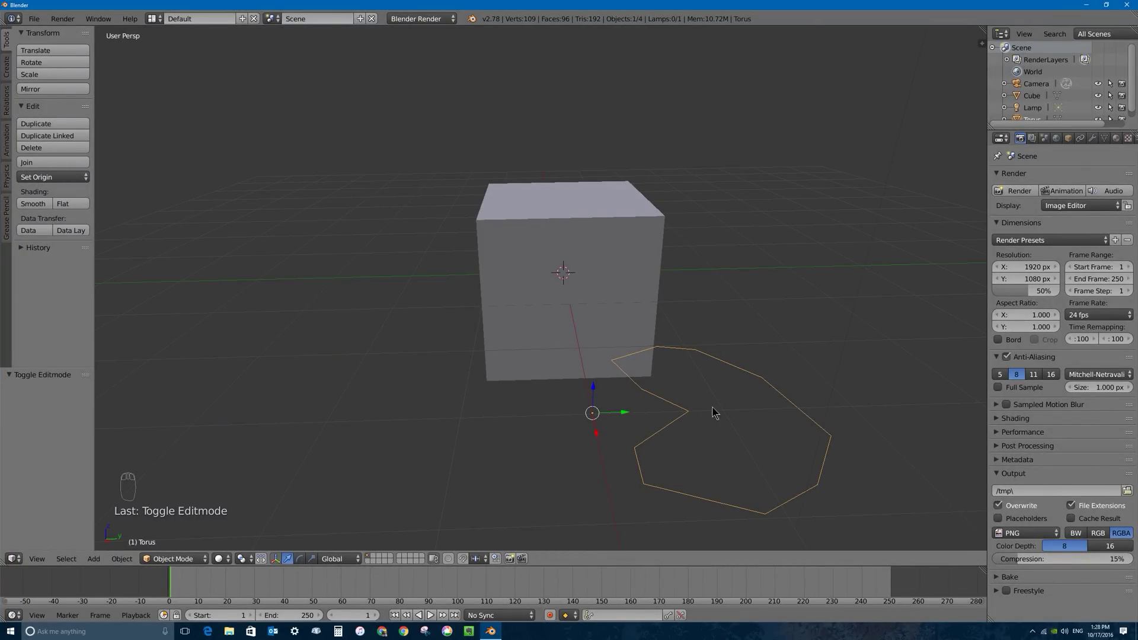
key("g")
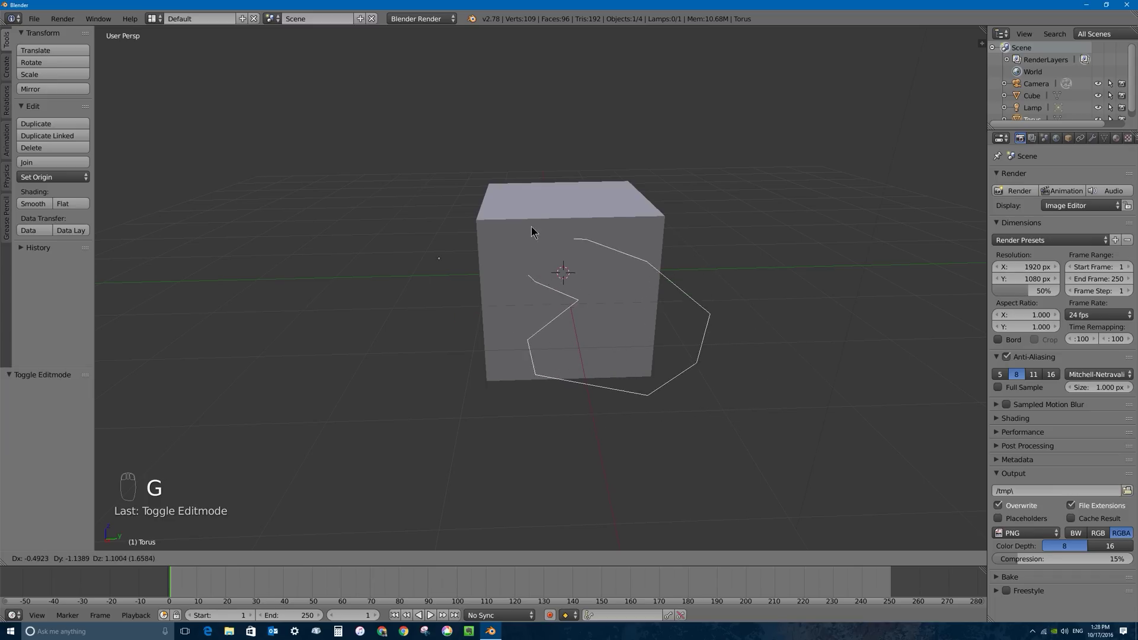
left_click(487, 211)
key("s")
left_click(658, 303)
key("f")
key("f")
key("g")
left_click(699, 319)
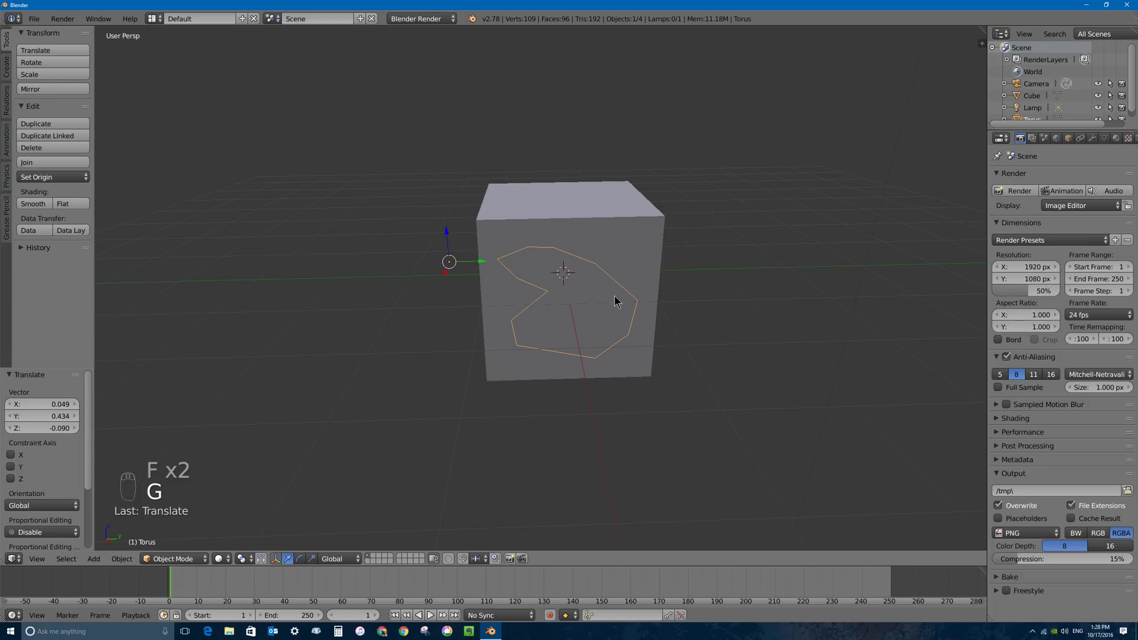
Select the outline with the cube as the active object, enter Edit Mode on the cube, and cut the outline into it with Knife Project
right_click(567, 226)
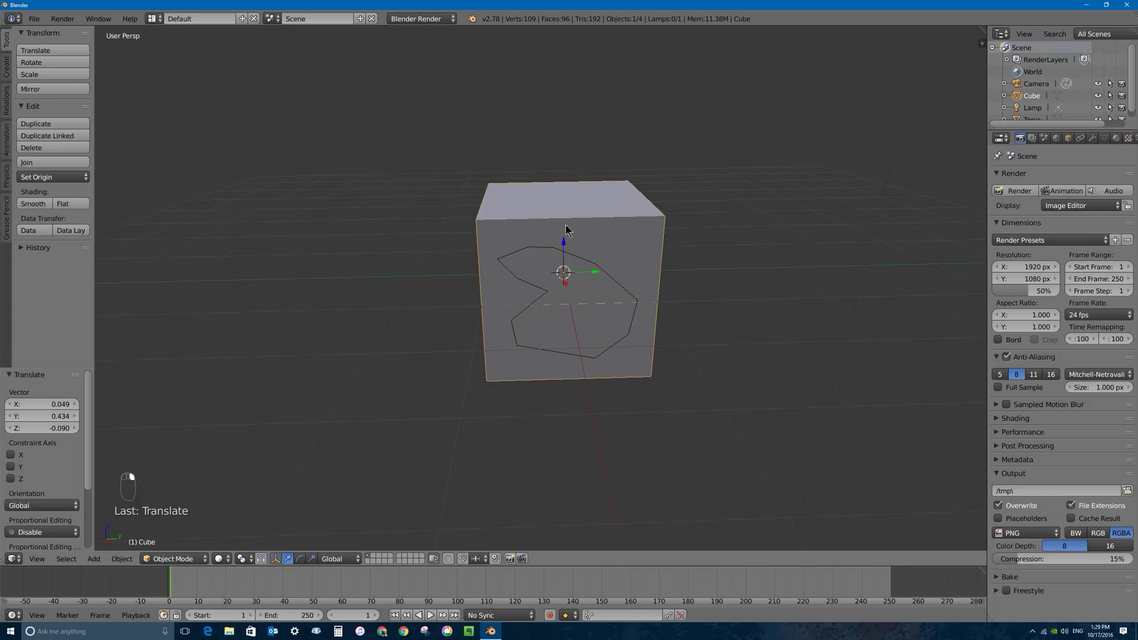
right_click(563, 262)
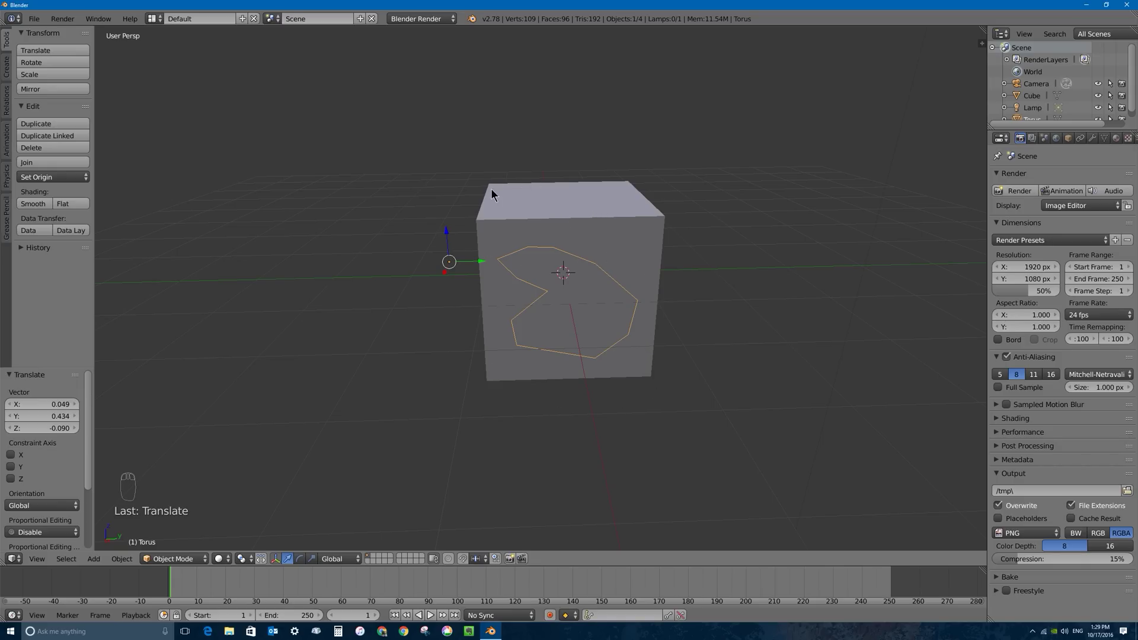
right_click(621, 234, "shift")
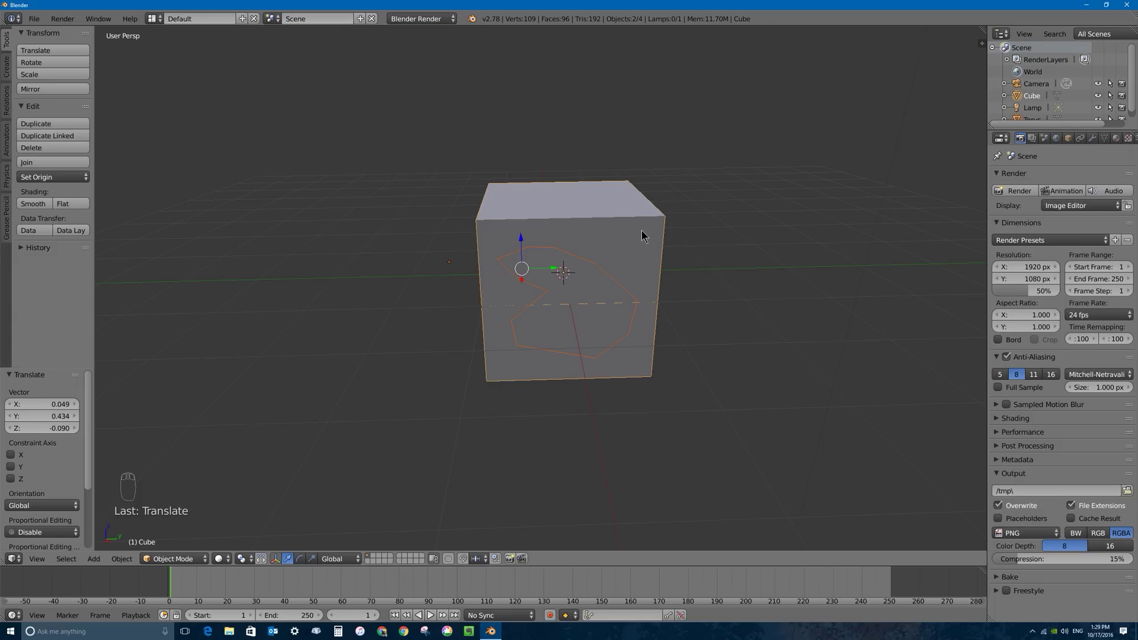
key("Tab")
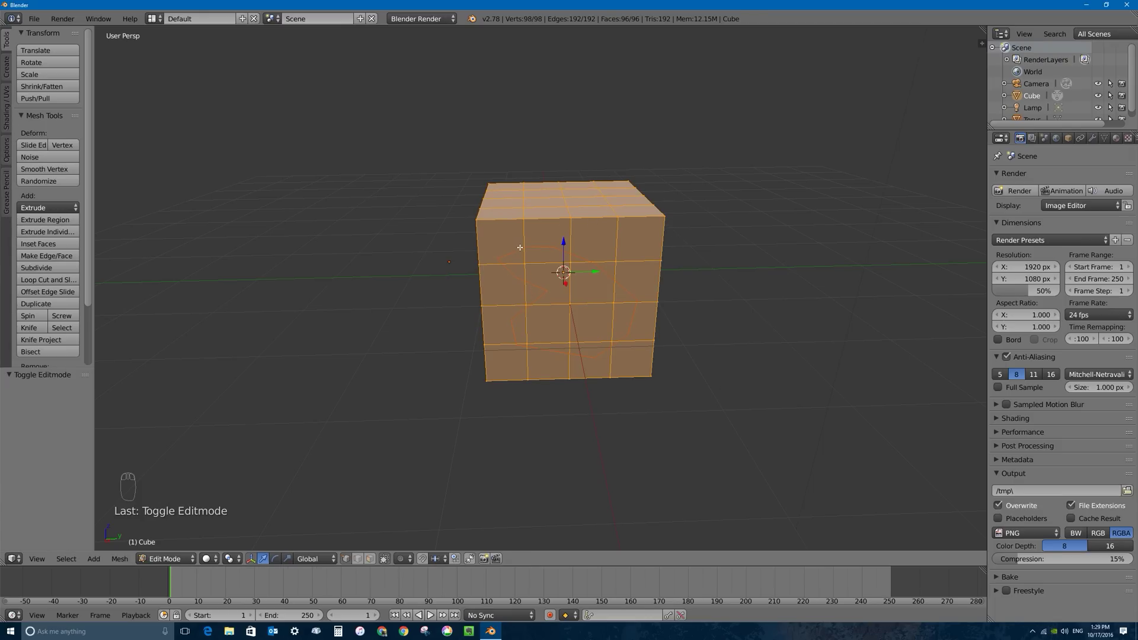
left_click_drag(94, 228, 117, 229)
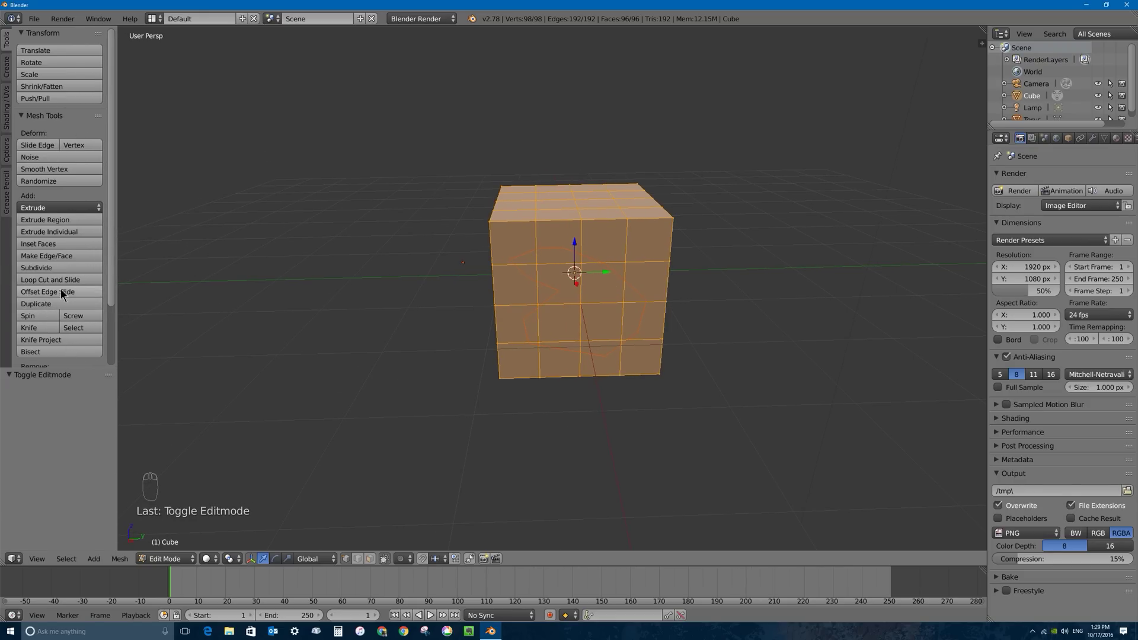
left_click(55, 340)
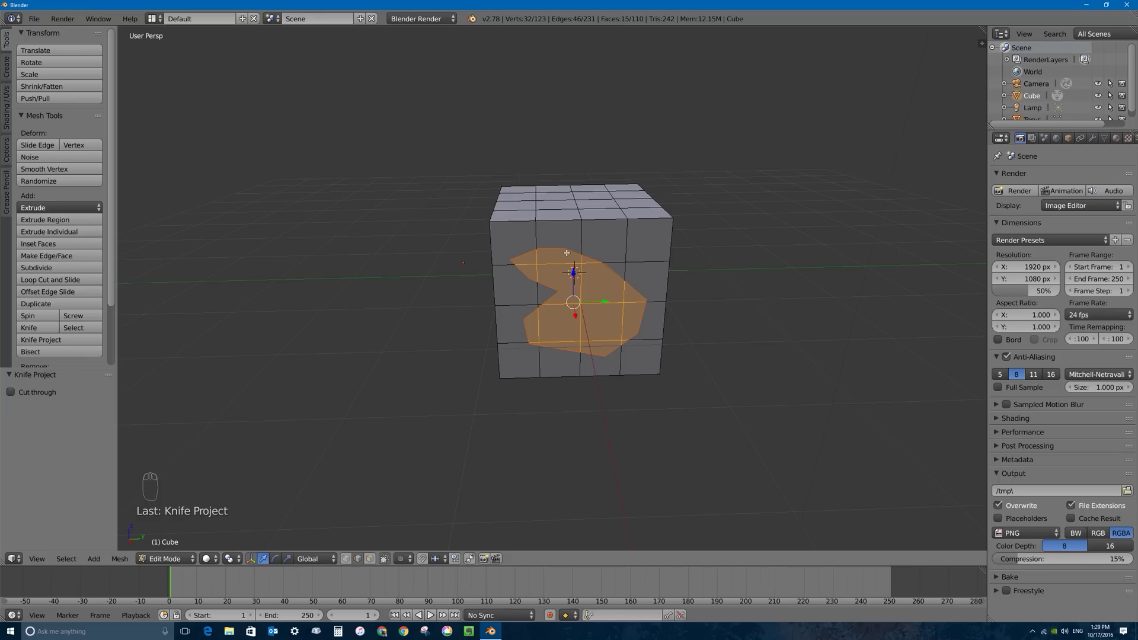
Enable Cut through for the Knife Project operation and switch the cube's mesh to face select mode
left_click_drag(66, 370, 77, 409)
left_click(11, 392)
middle_click_drag(382, 403, 625, 219)
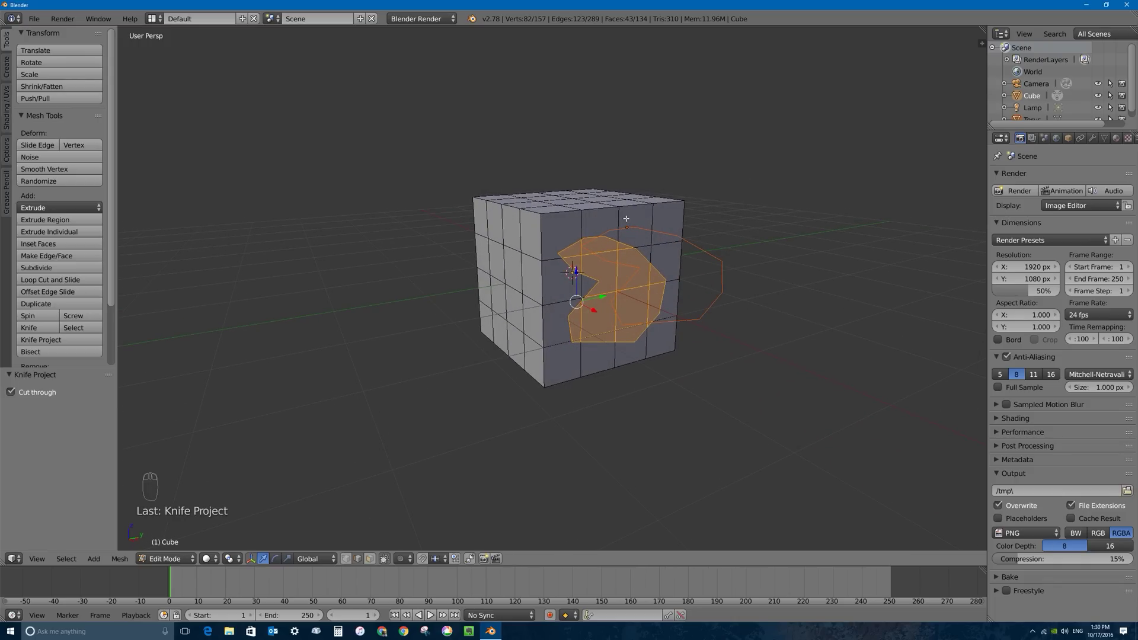
left_click(370, 559)
mouse_move(492, 328)
middle_mouse_down()
mouse_move(509, 308)
mouse_move(497, 326)
middle_mouse_up()
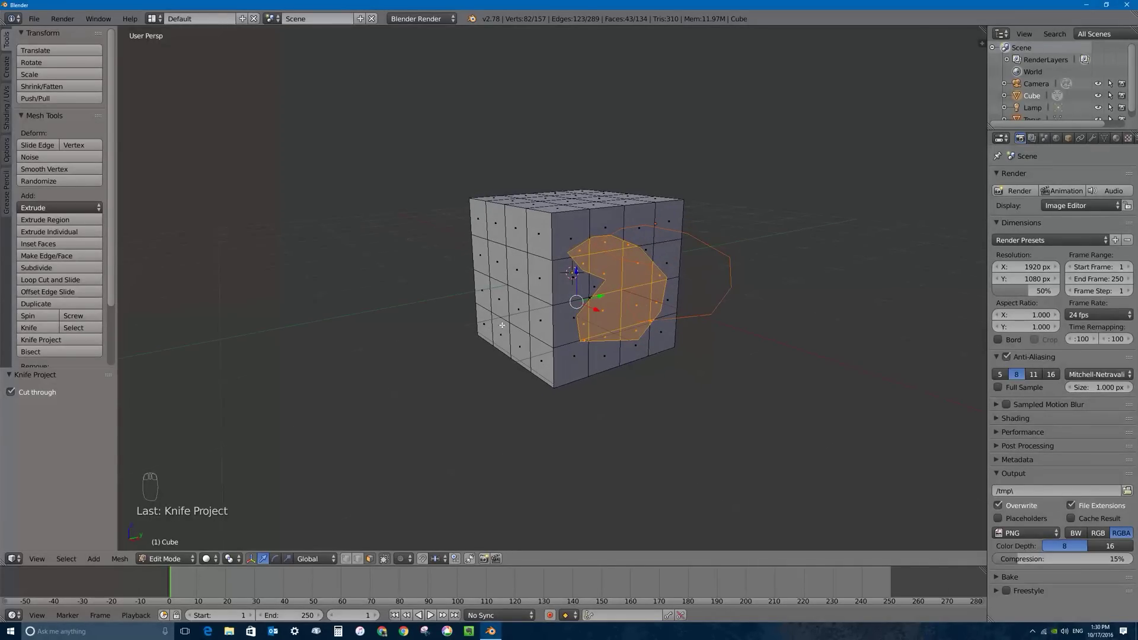
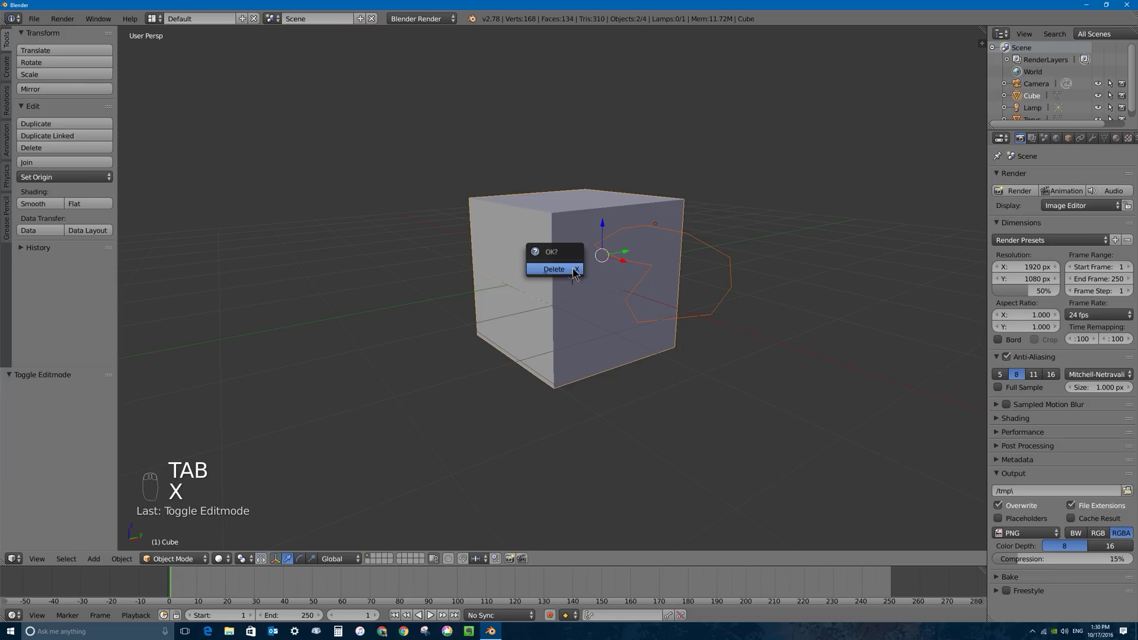
Delete the cube and the outline, and add a cylinder mesh in their place
left_click(574, 265)
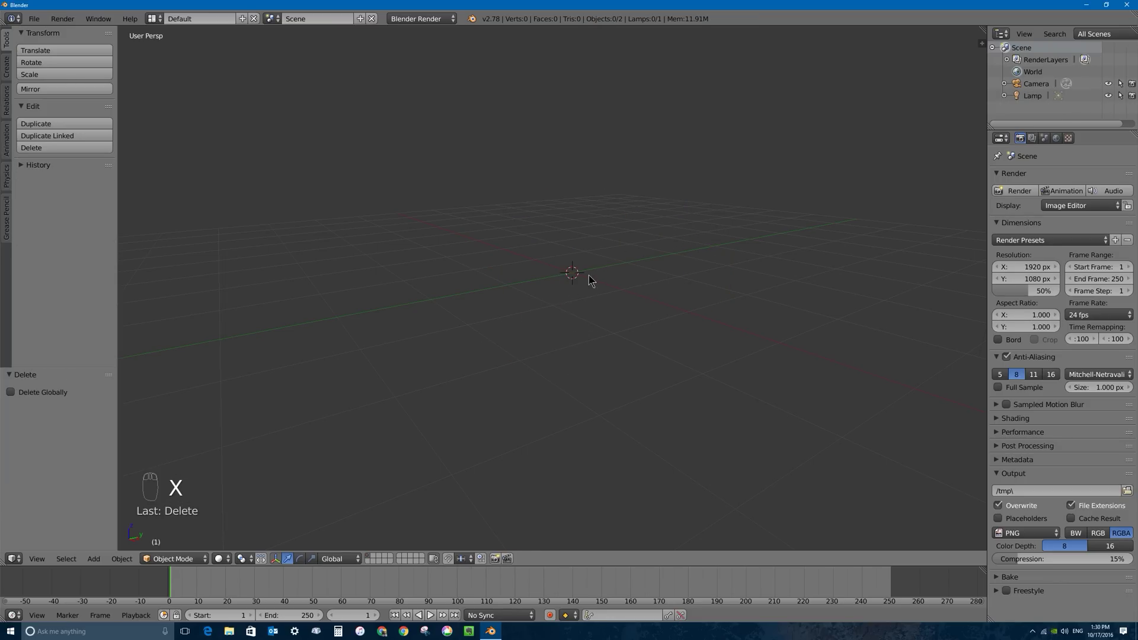
key("shift+a")
mouse_move(571, 290)
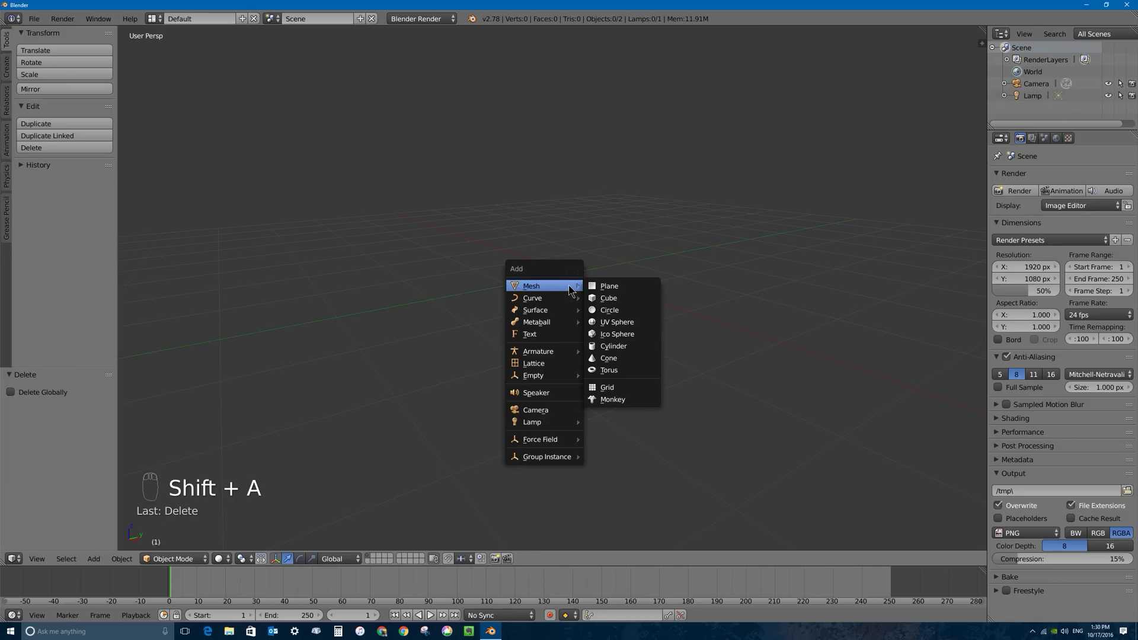
left_click(640, 349)
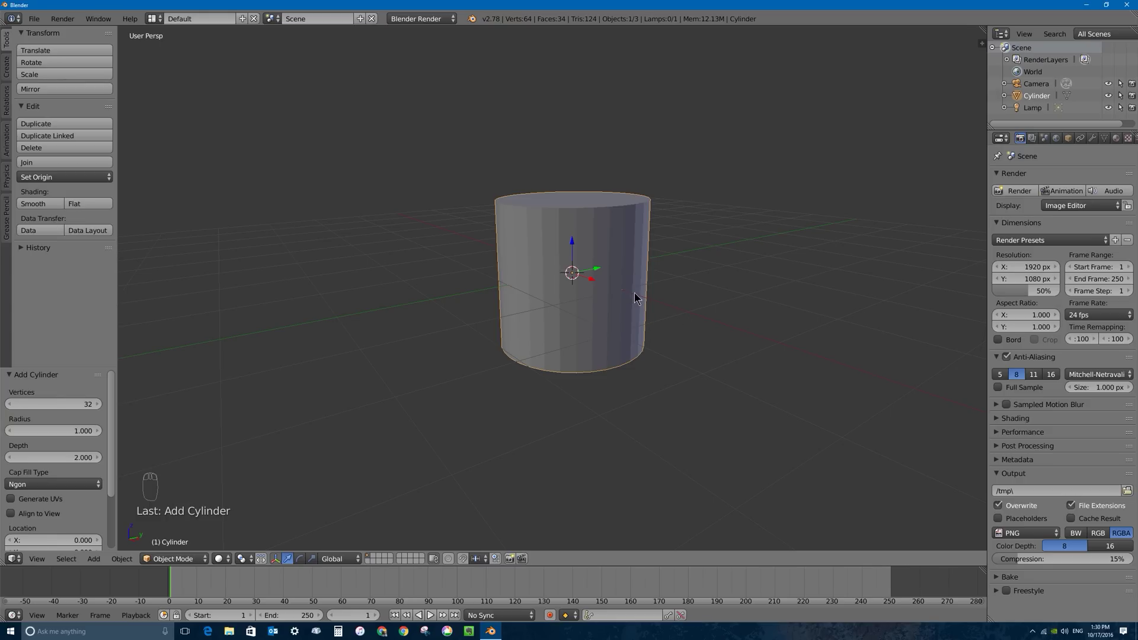
Add a circle mesh and move it about 1.79 units along the X axis, away from the cylinder
key("shift+a")
mouse_move(621, 289)
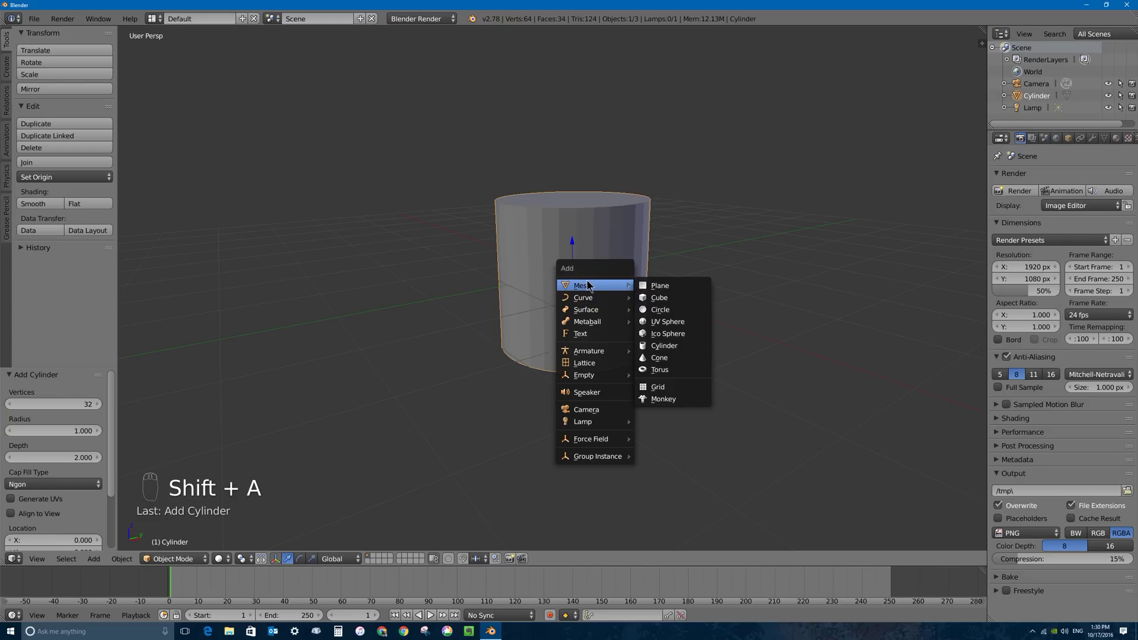
left_click(662, 312)
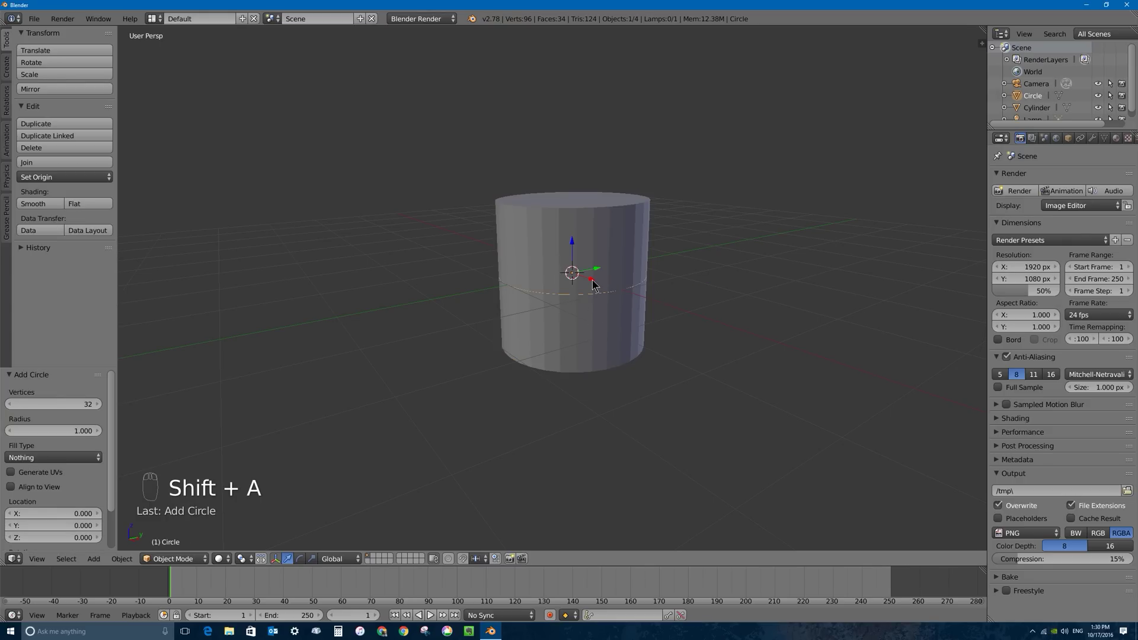
left_click_drag(598, 286, 783, 338)
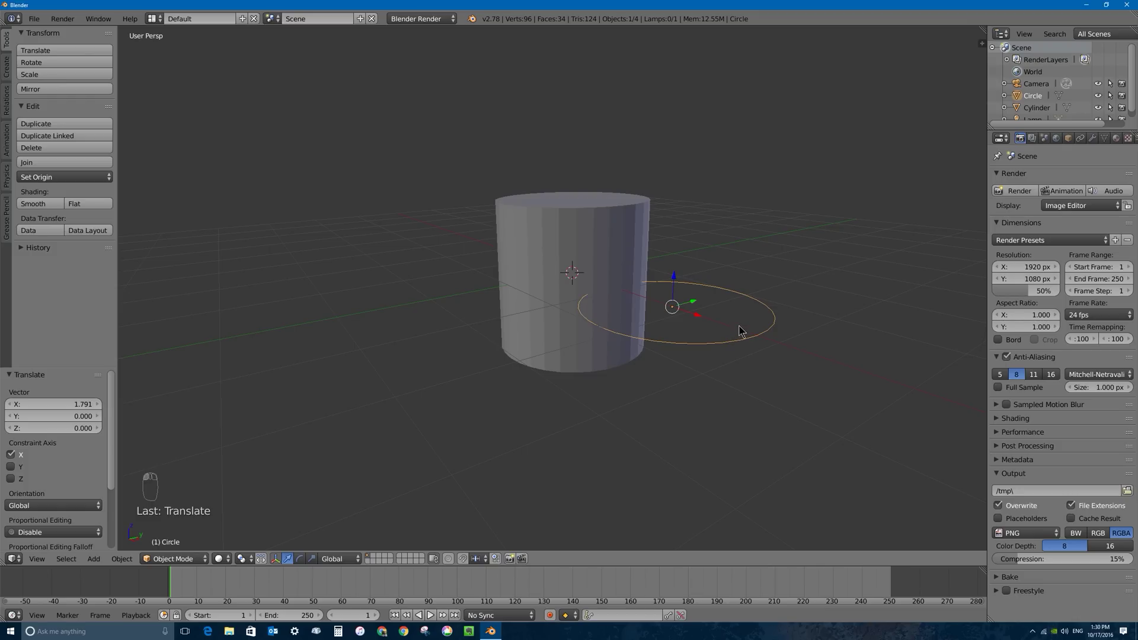
Rotate the circle 90° about the Y axis and scale it down by a factor of about 0.53
key("r")
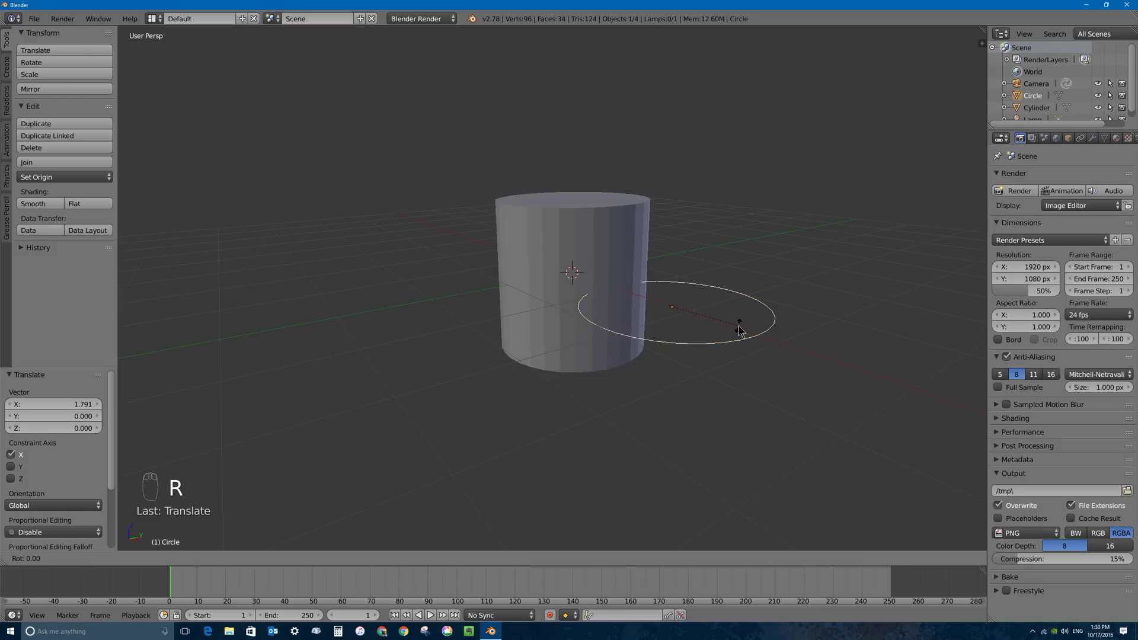
type("y90")
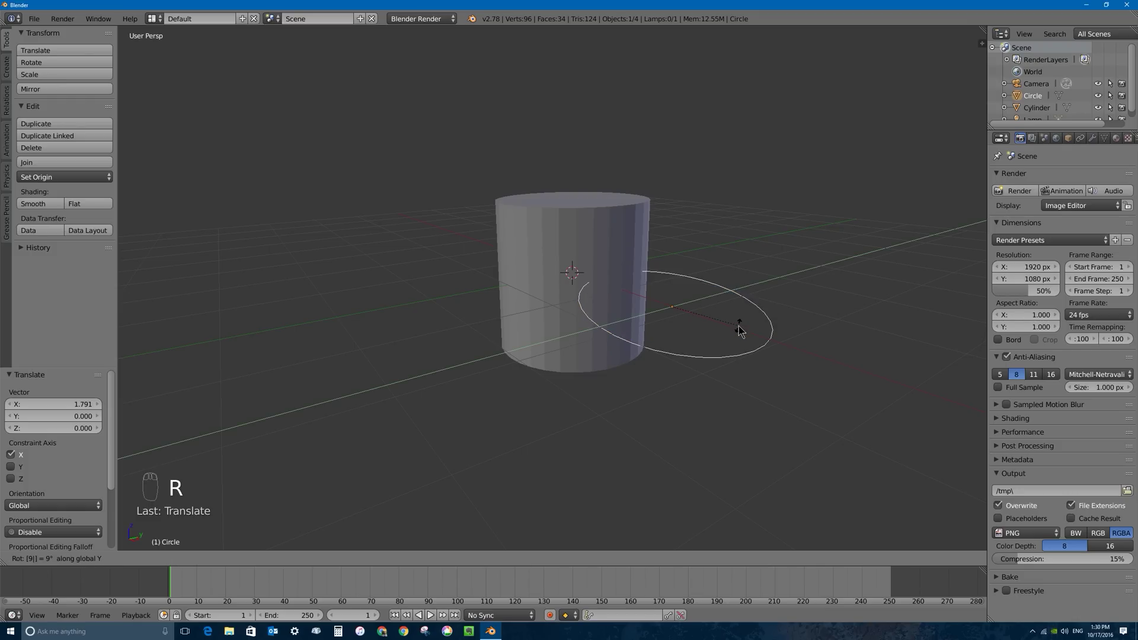
key("Return")
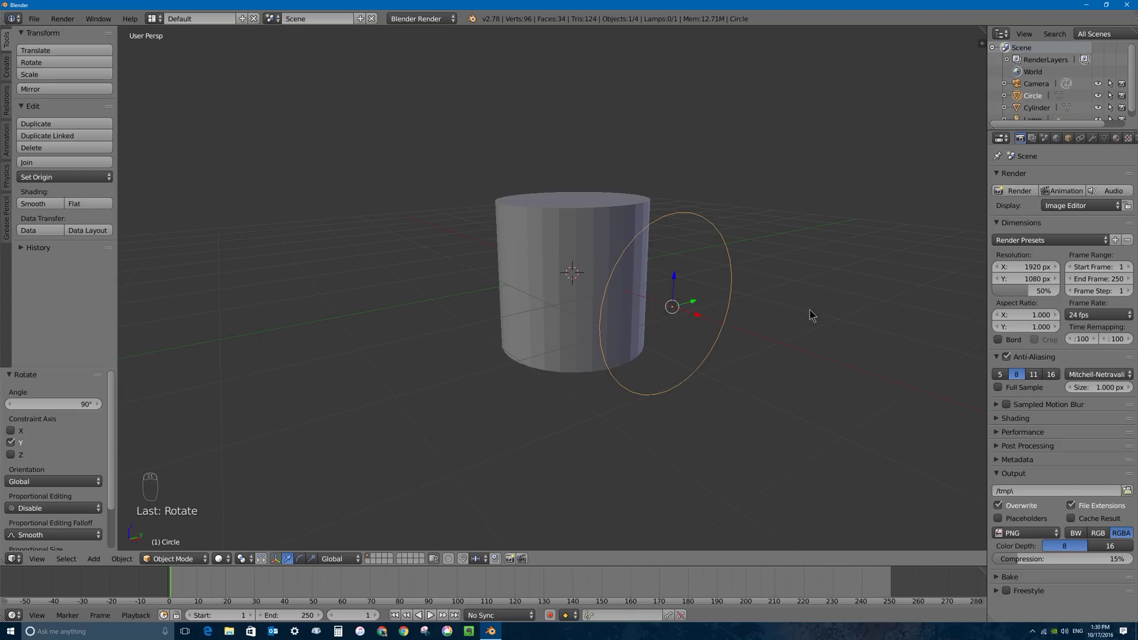
middle_click_drag(809, 316, 699, 338)
key("s")
left_click(756, 335)
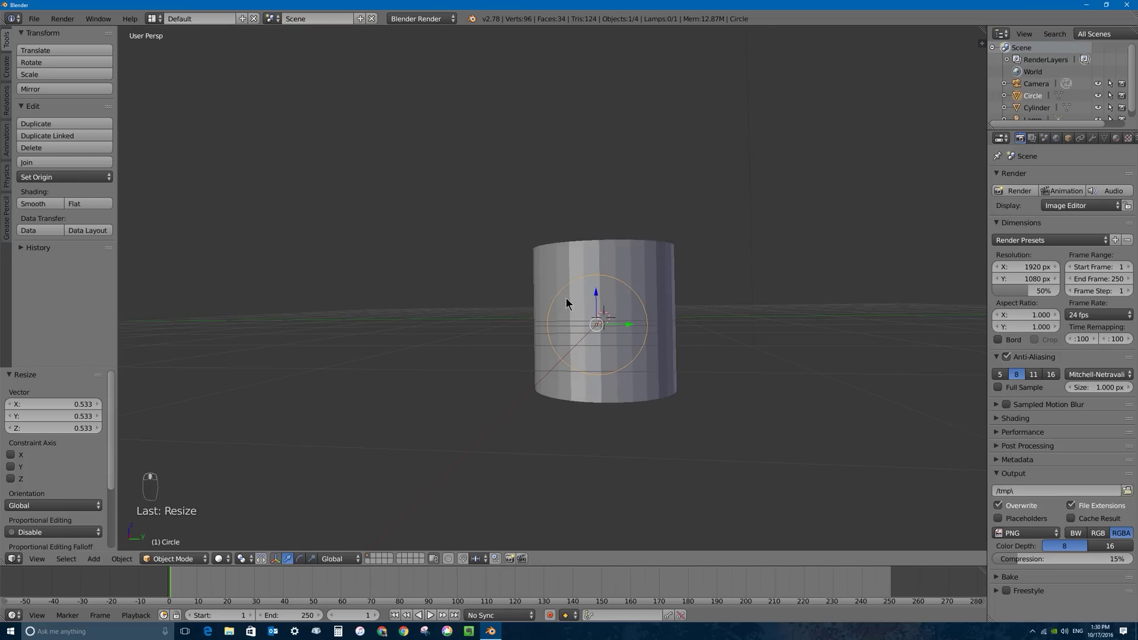
With the circle selected and the cylinder active, enter Edit Mode and cut the circle's shape through the cylinder with Knife Project
middle_click_drag(570, 352, 576, 359)
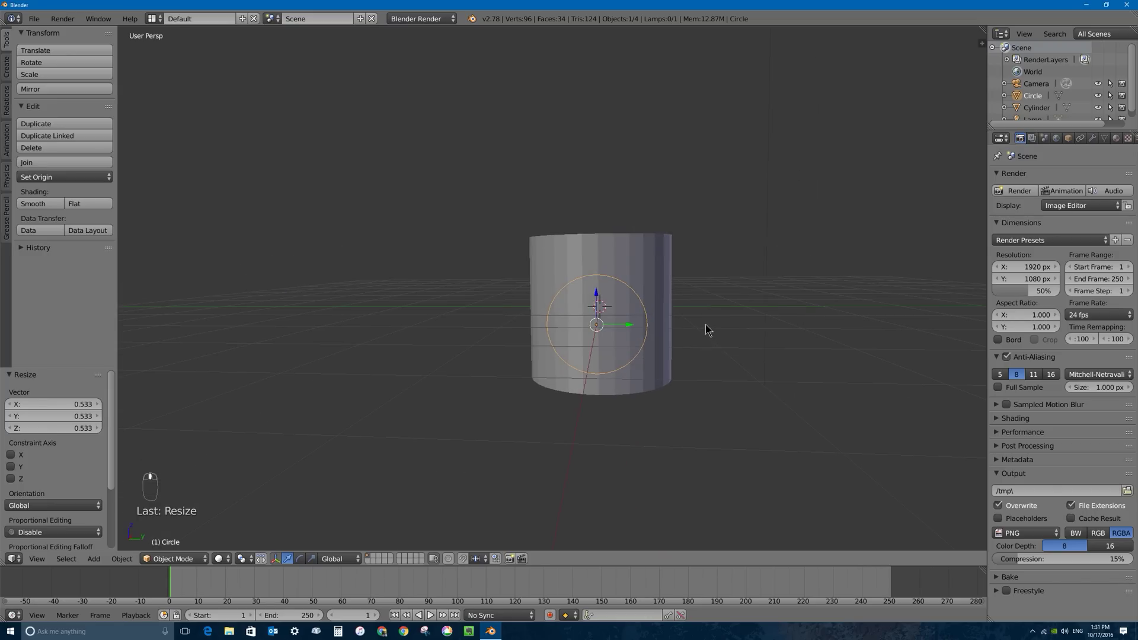
scroll(673, 320, "up", 2)
middle_click_drag(673, 312, 622, 320)
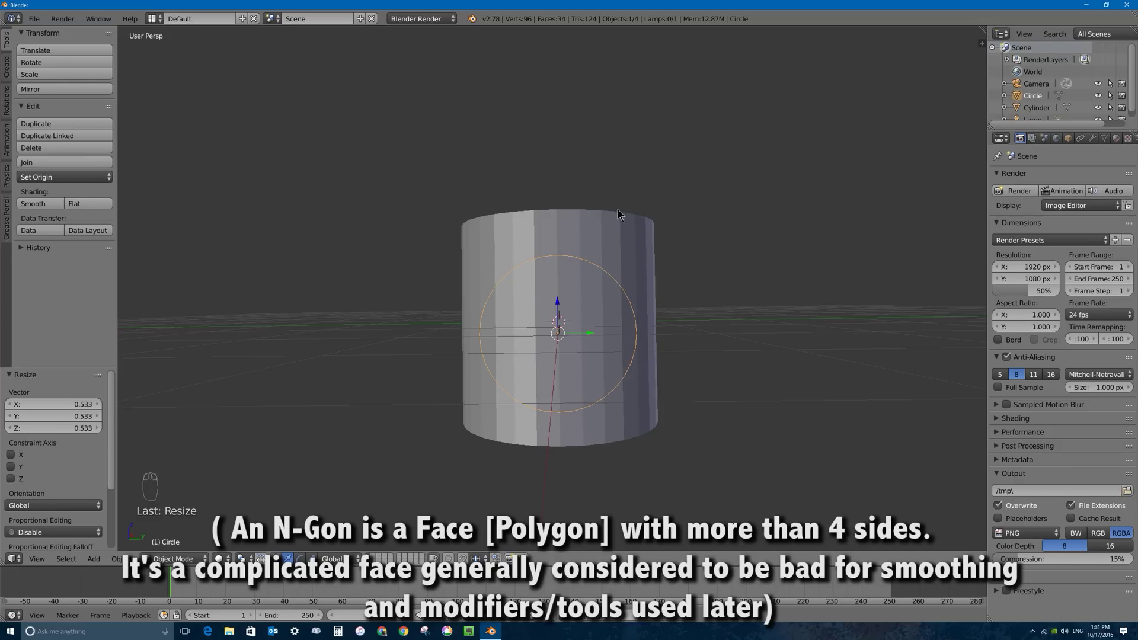
right_click(567, 230)
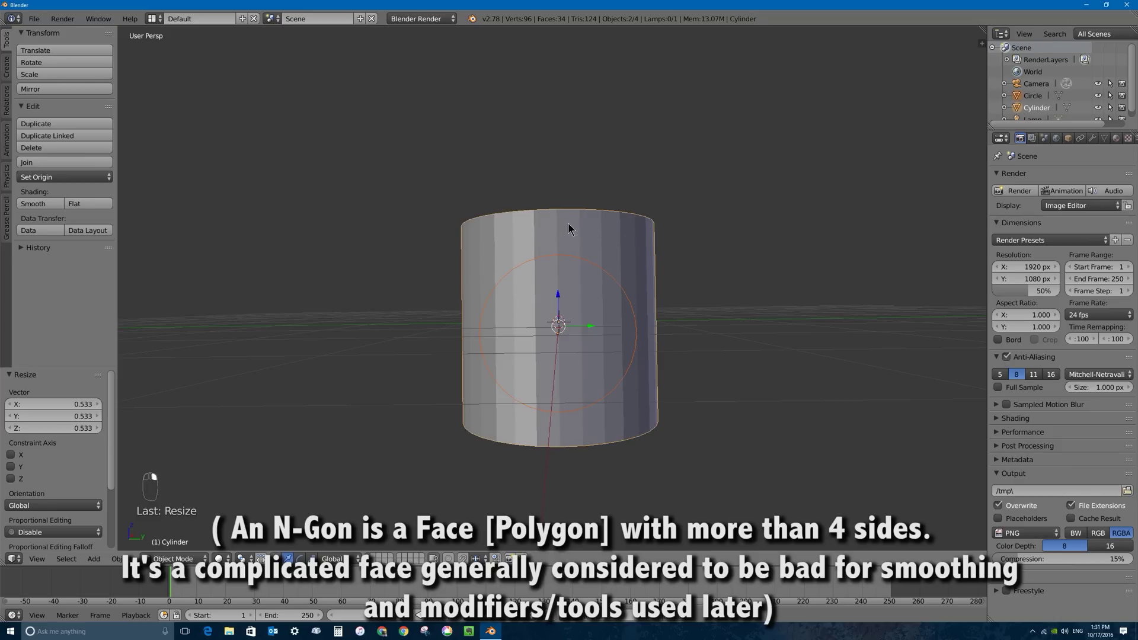
key("Tab")
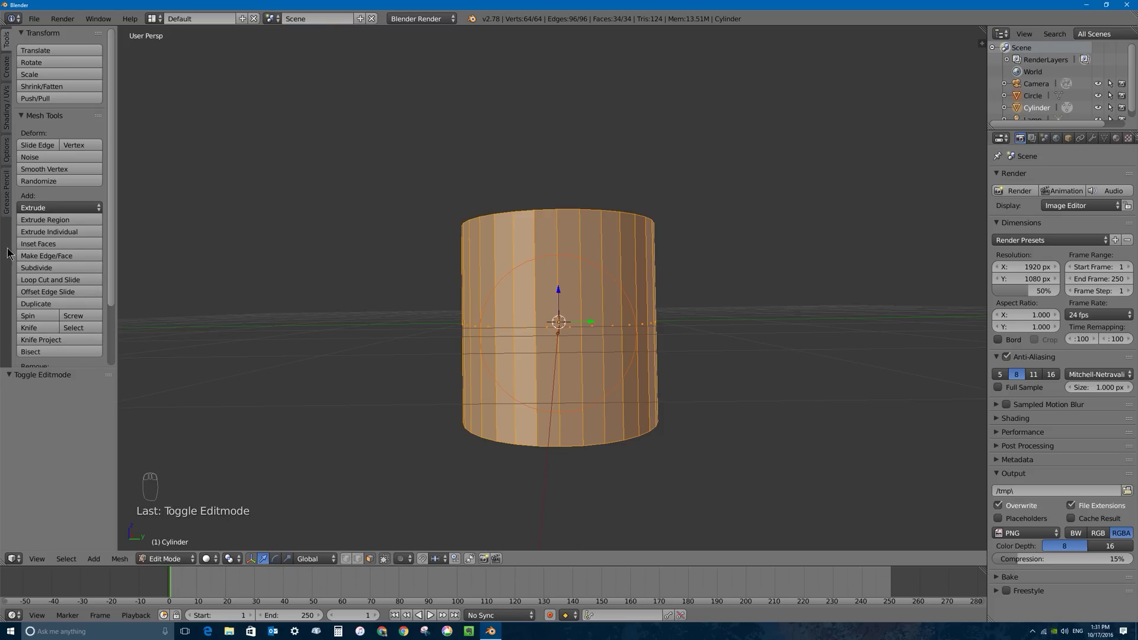
left_click(53, 339)
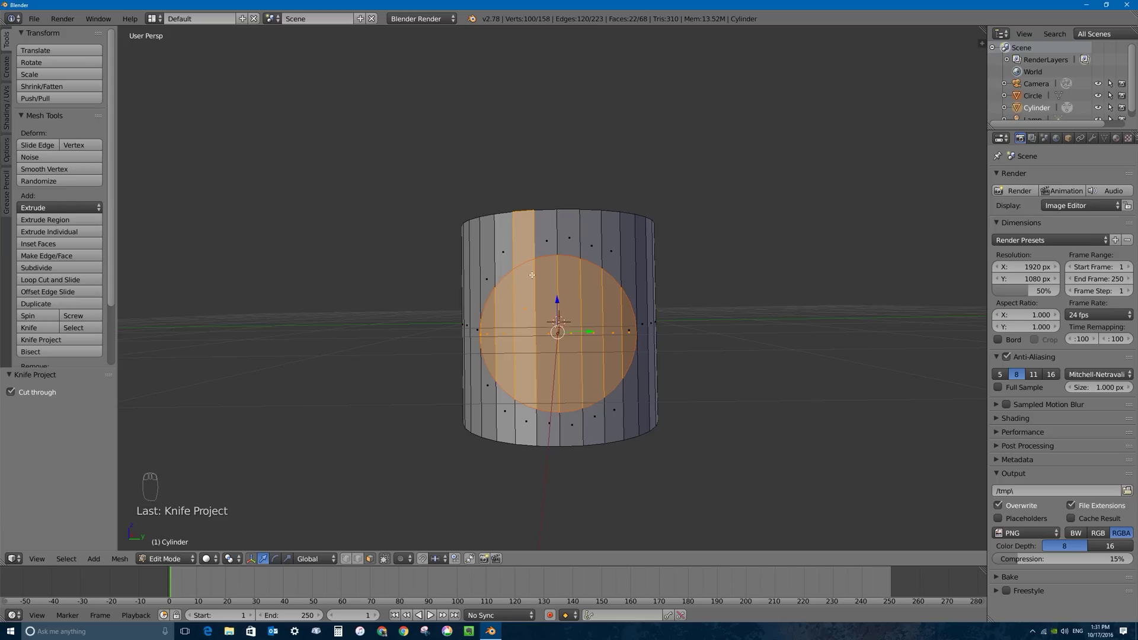
Return to Object Mode and delete both the cylinder and the circle
middle_click_drag(460, 311, 526, 321)
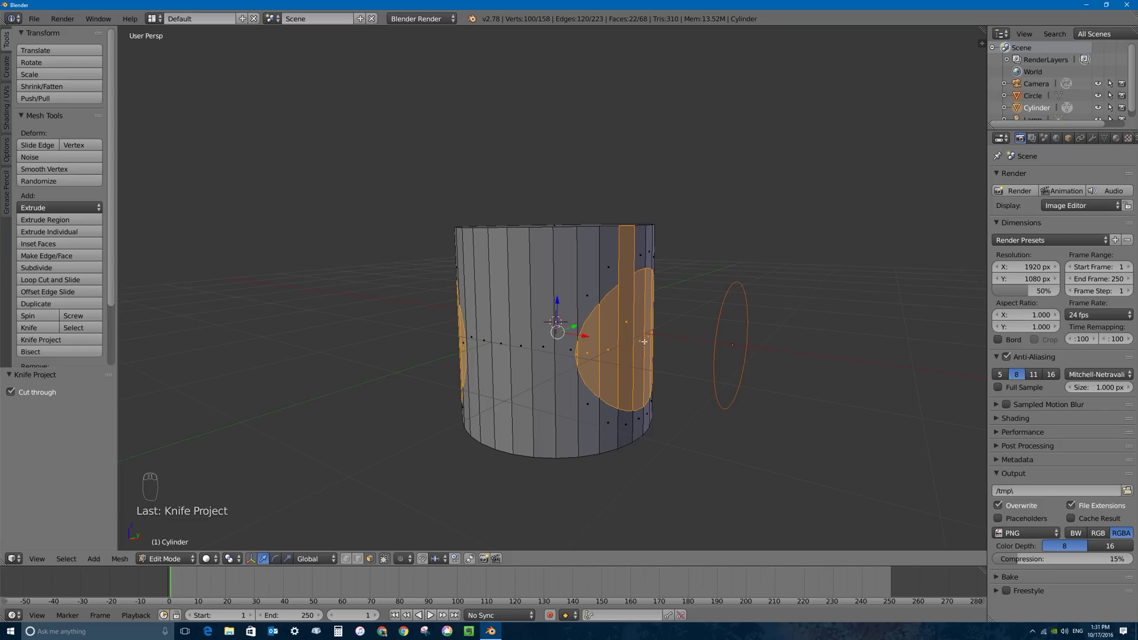
key("Tab")
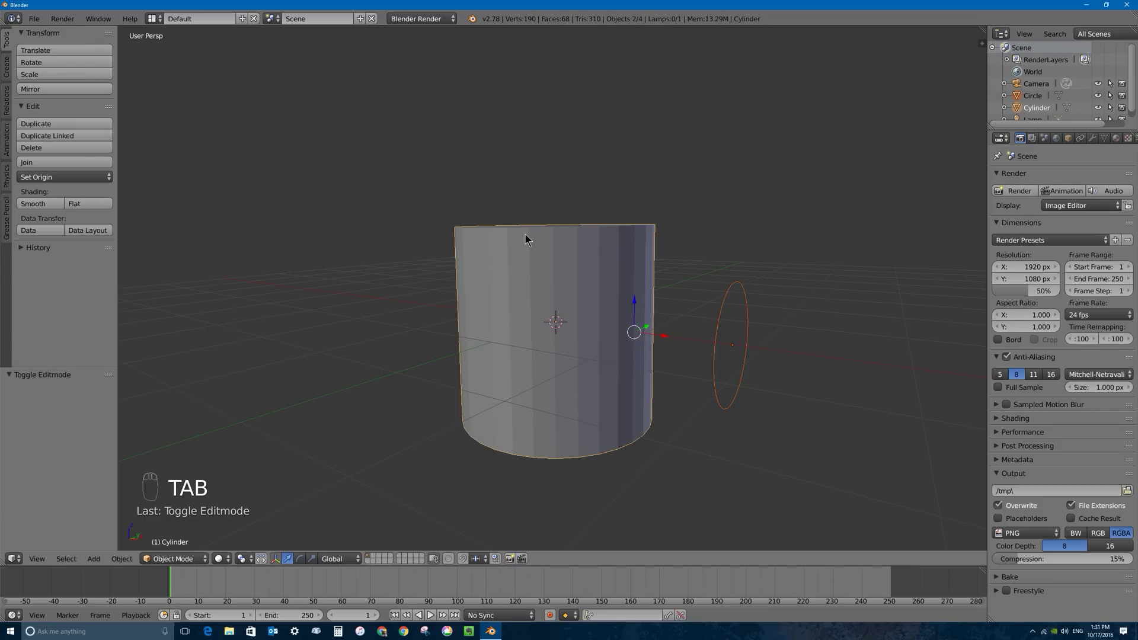
key("x")
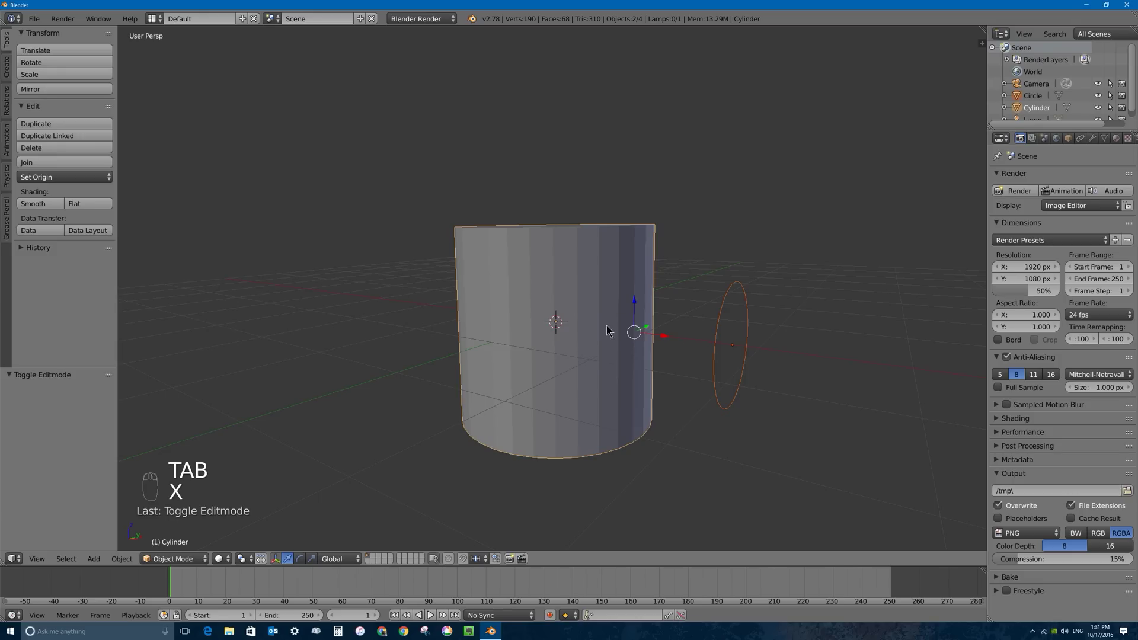
key("x")
left_click(617, 338)
Add a new cube mesh at the centre of the empty scene
key("shift+a")
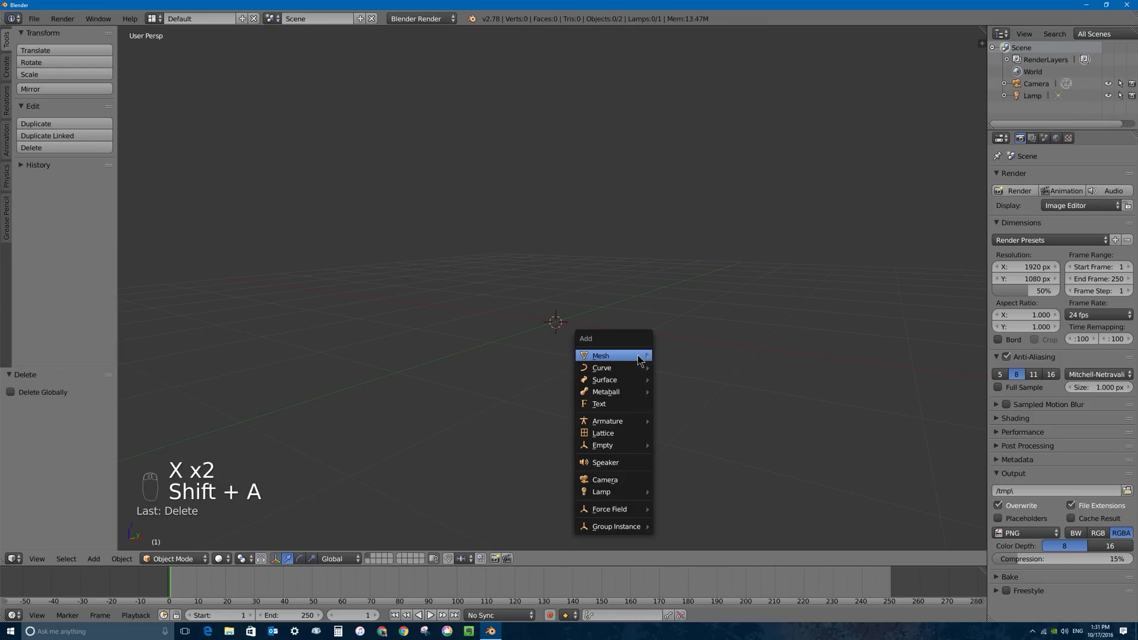
mouse_move(640, 357)
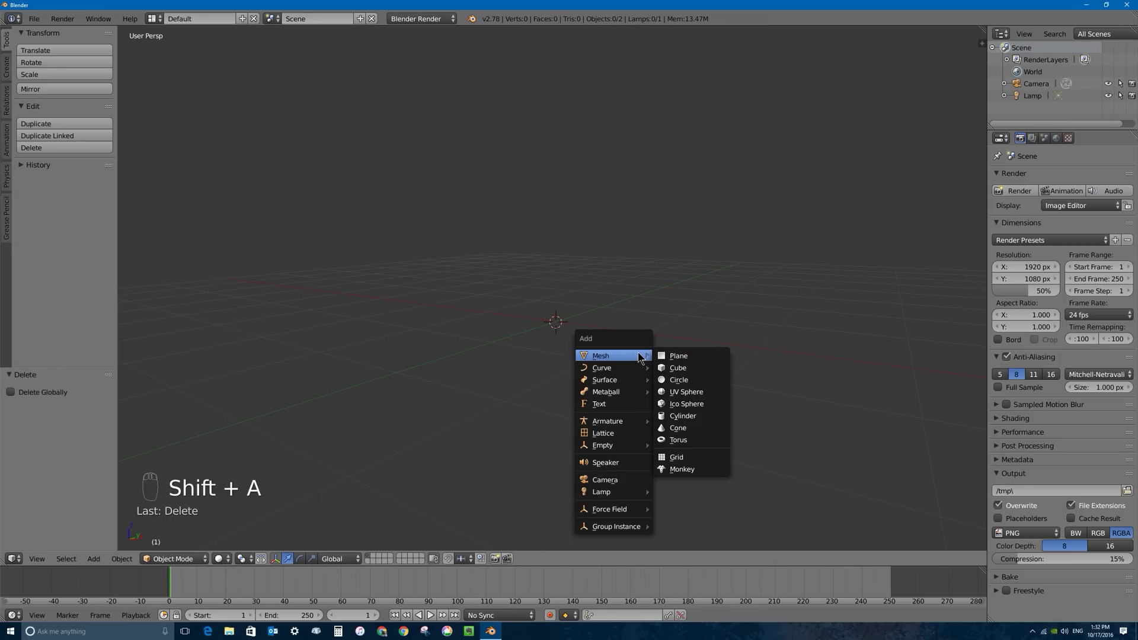
middle_click_drag(704, 277, 613, 289)
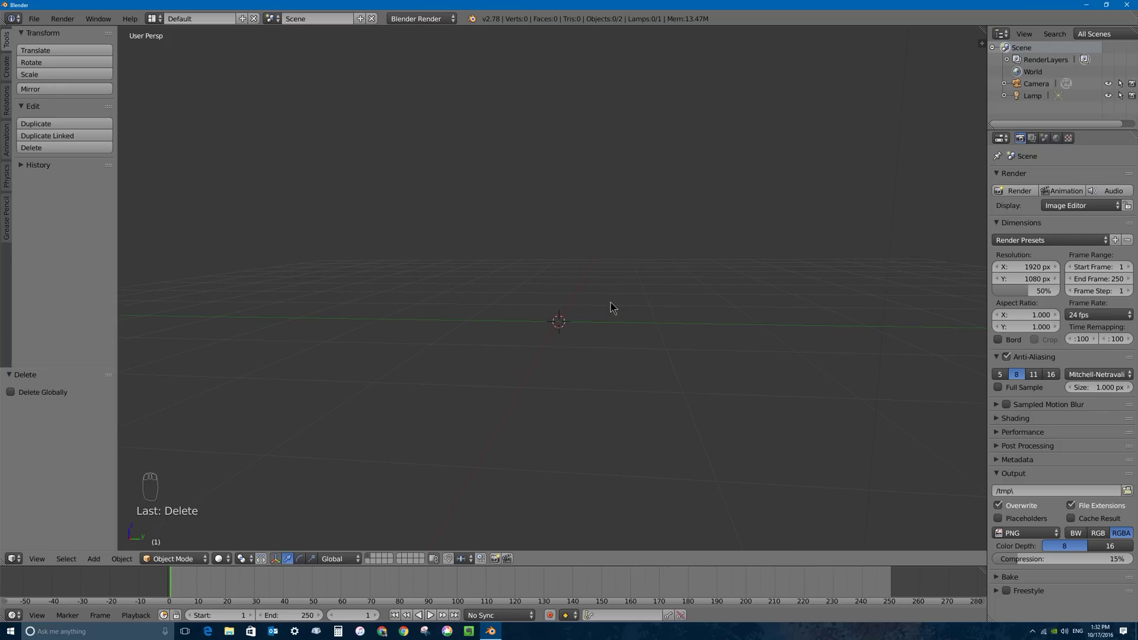
key("shift+a")
mouse_move(602, 305)
left_click(654, 318)
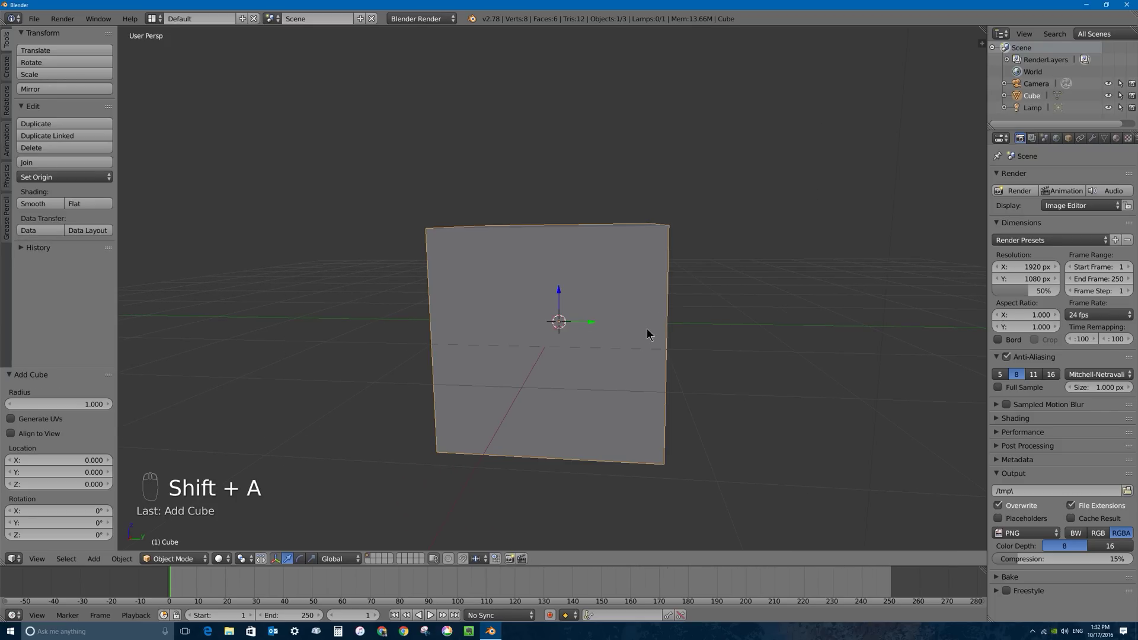
Add a cone mesh and move it along the X axis until it stands clear of the cube
key("shift+a")
mouse_move(647, 324)
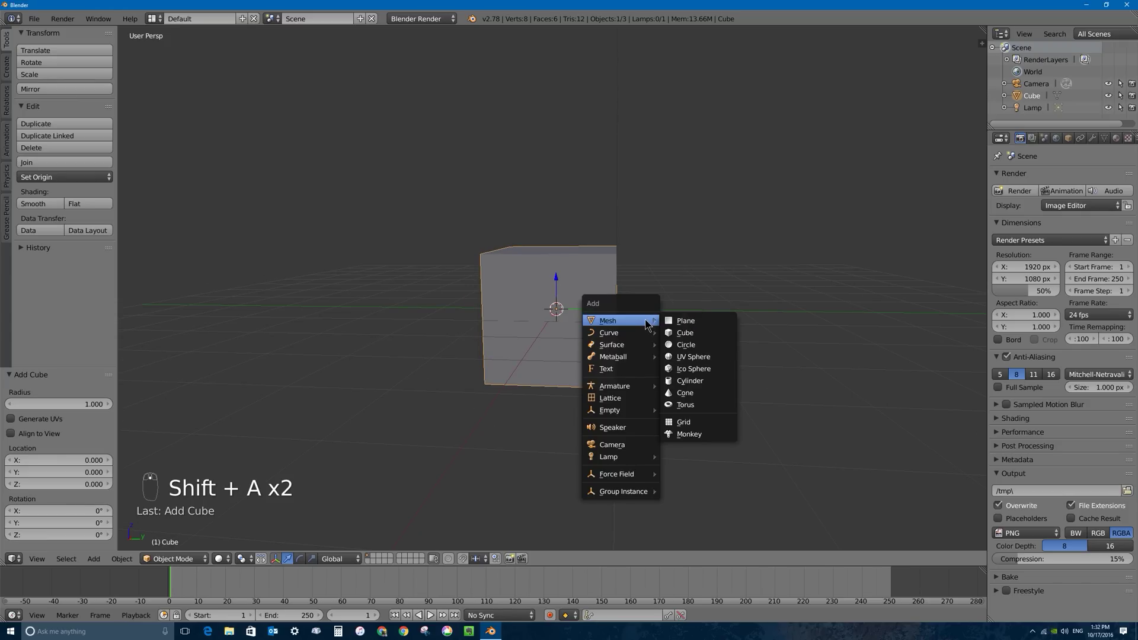
left_click(685, 393)
middle_click_drag(566, 331, 578, 313)
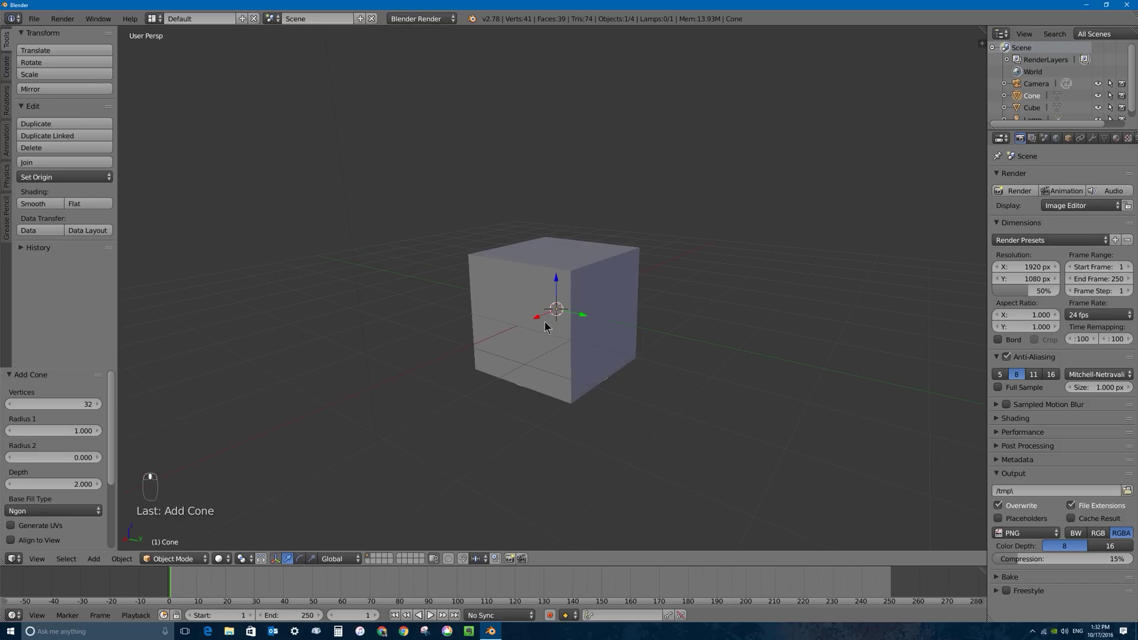
key("g")
key("x")
left_click(462, 362)
In Edit Mode, delete all of the cone's faces, leaving an empty mesh object, and switch to the front orthographic view
middle_click_drag(464, 345, 462, 304)
middle_click_drag(485, 360, 457, 324)
key("Tab")
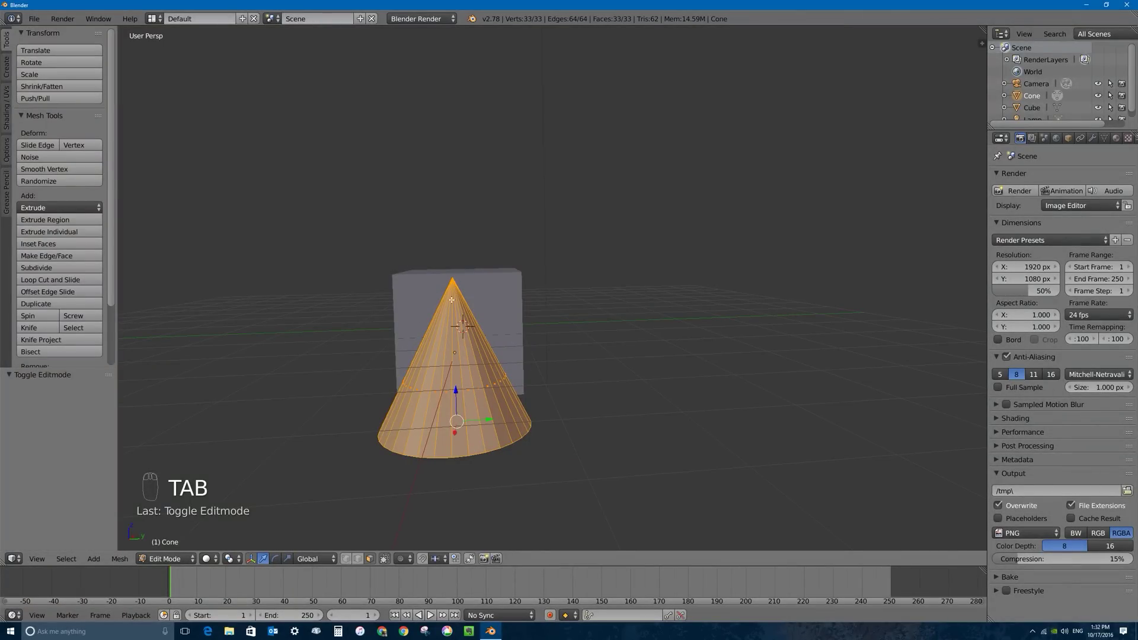
key("x")
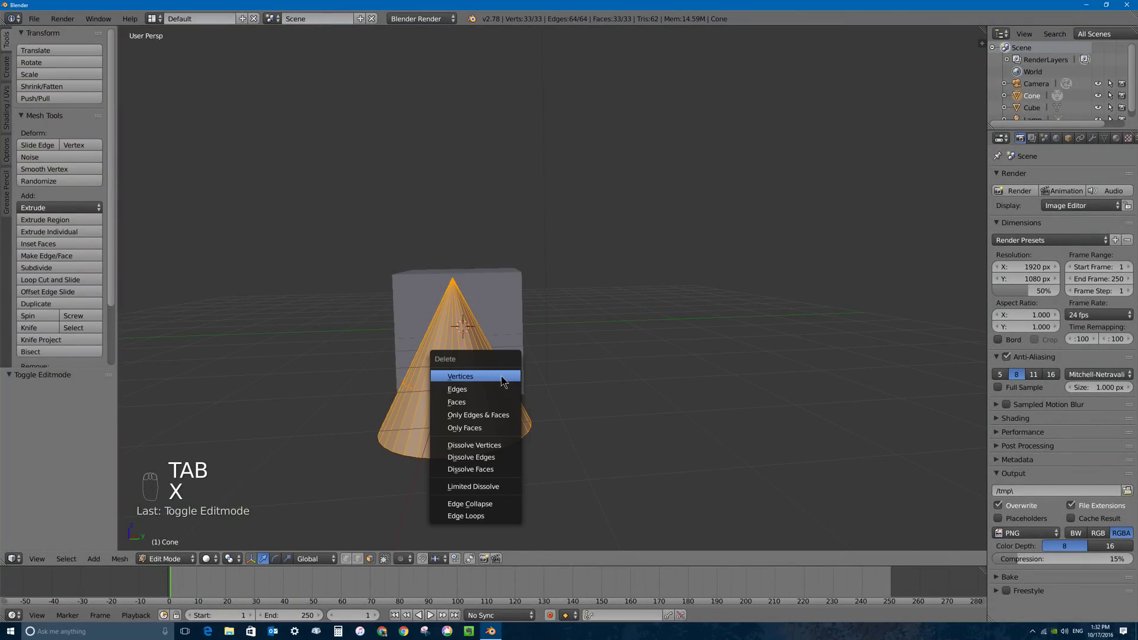
left_click(467, 402)
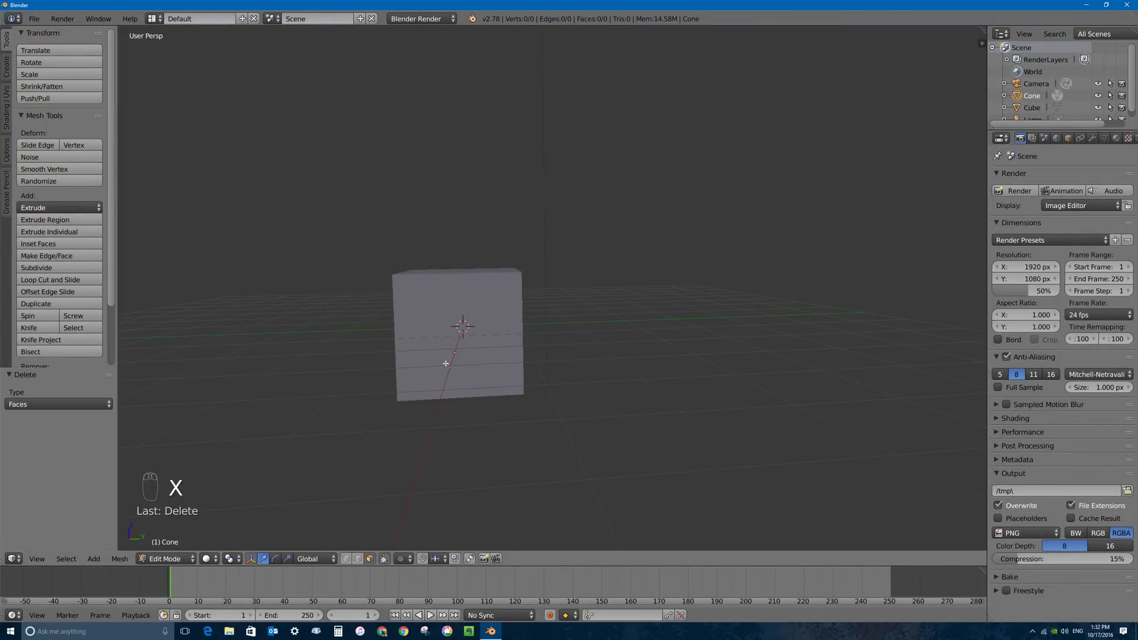
key("KP_1")
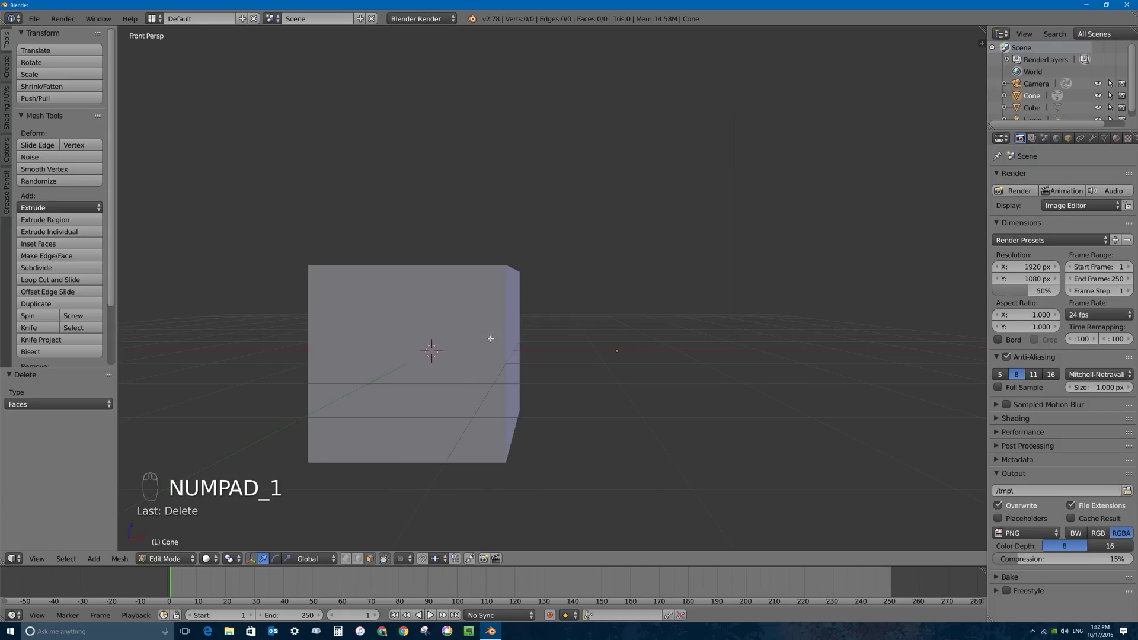
key("KP_5")
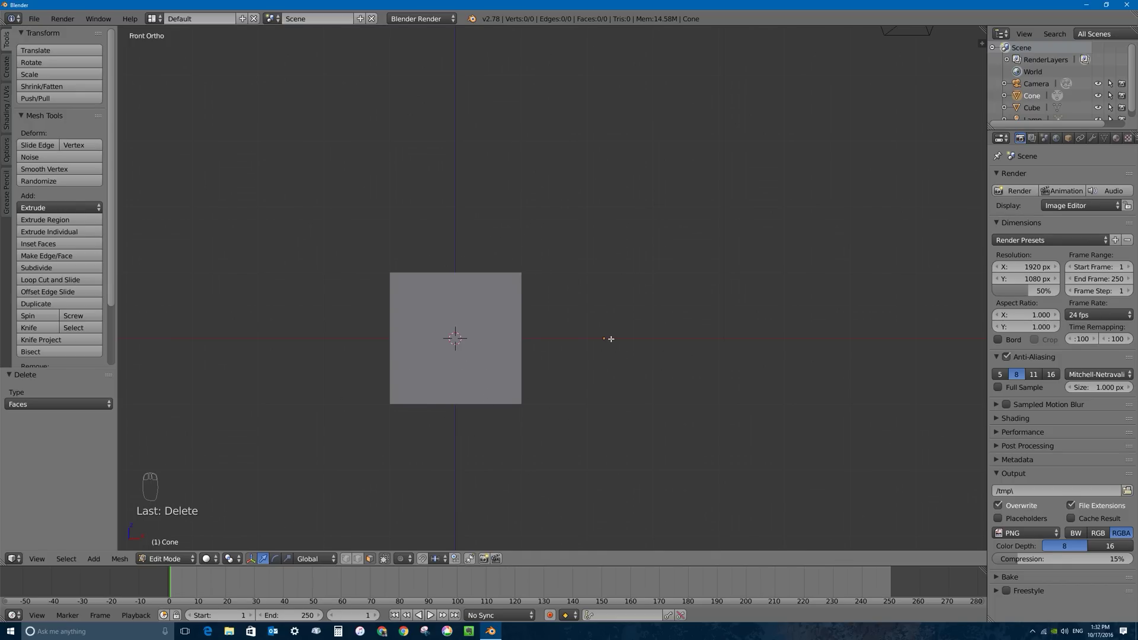
left_click(528, 246, "ctrl")
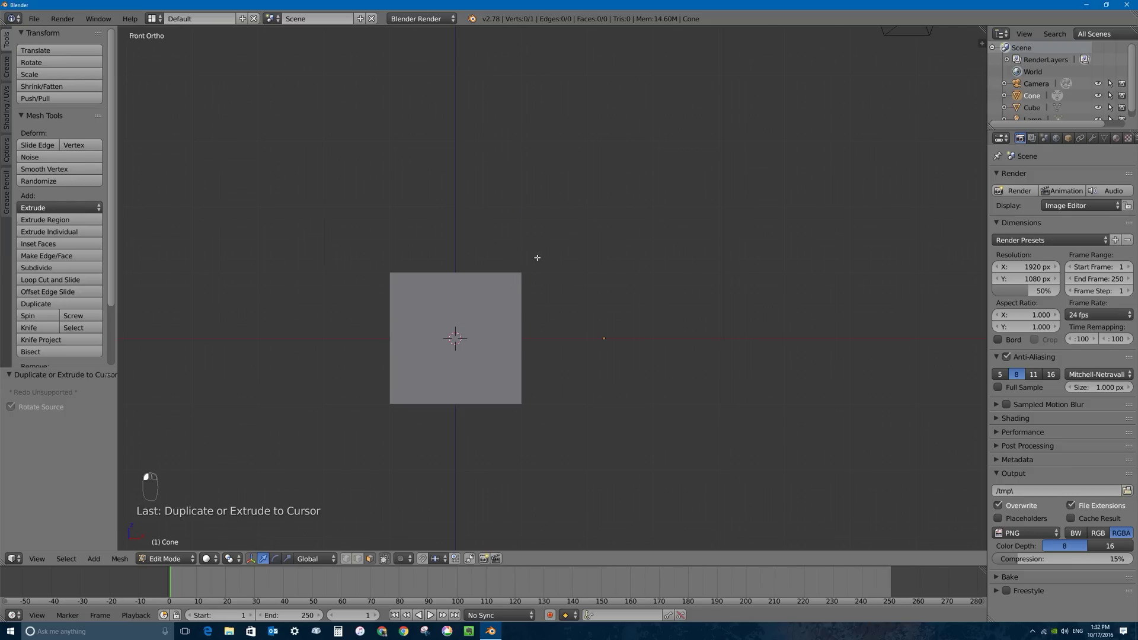
left_click(534, 245, "ctrl")
key("a")
key("a")
key("a")
key("a")
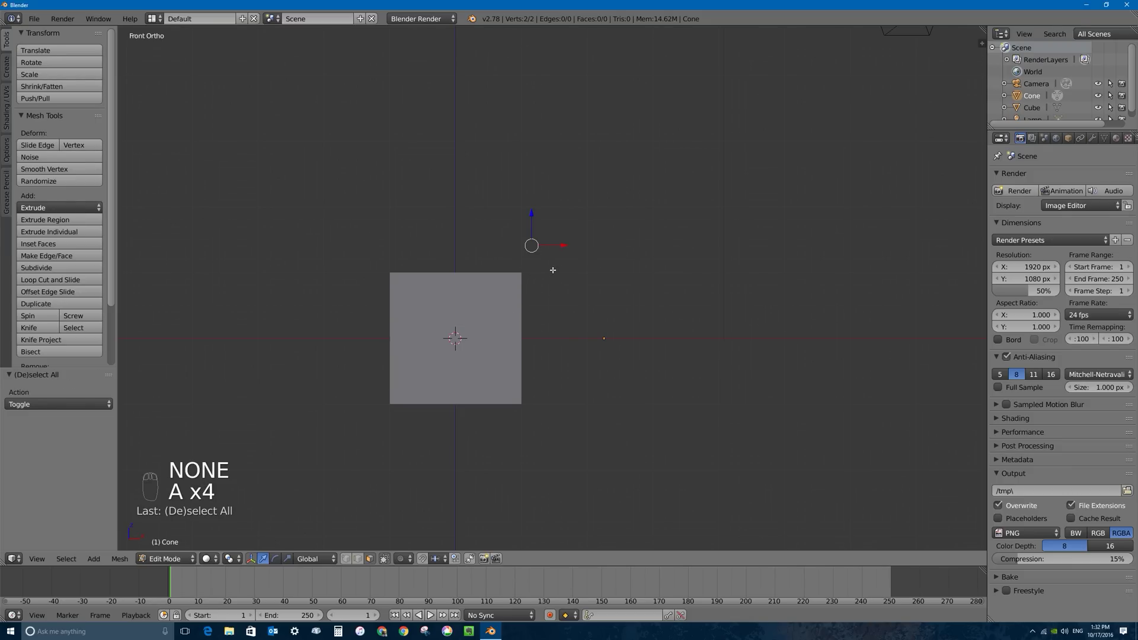
key("x")
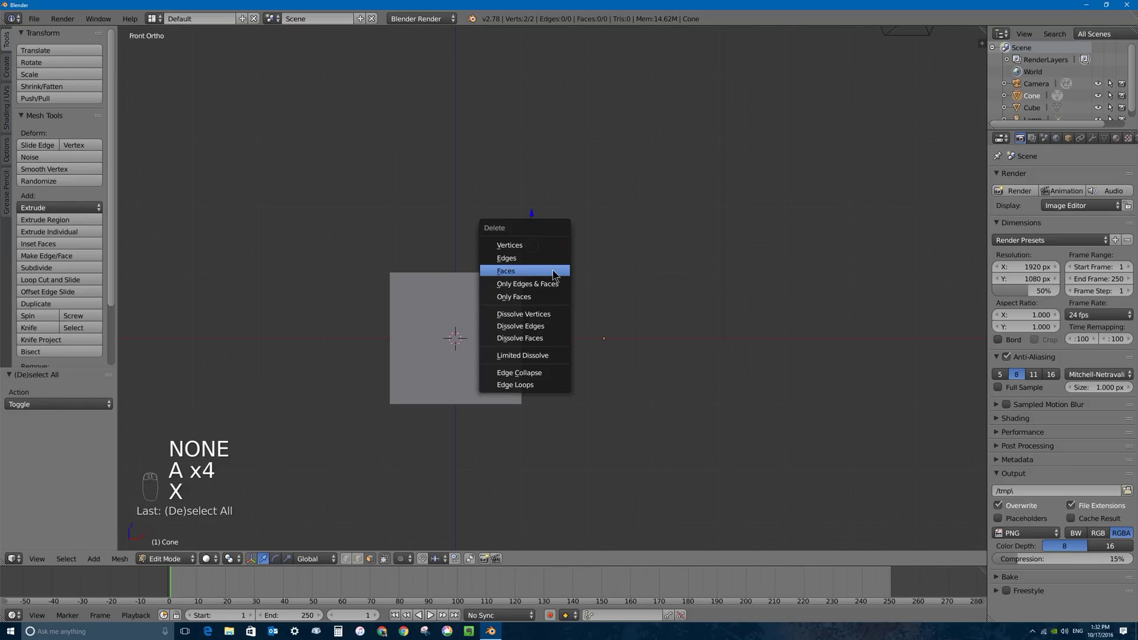
left_click(531, 245)
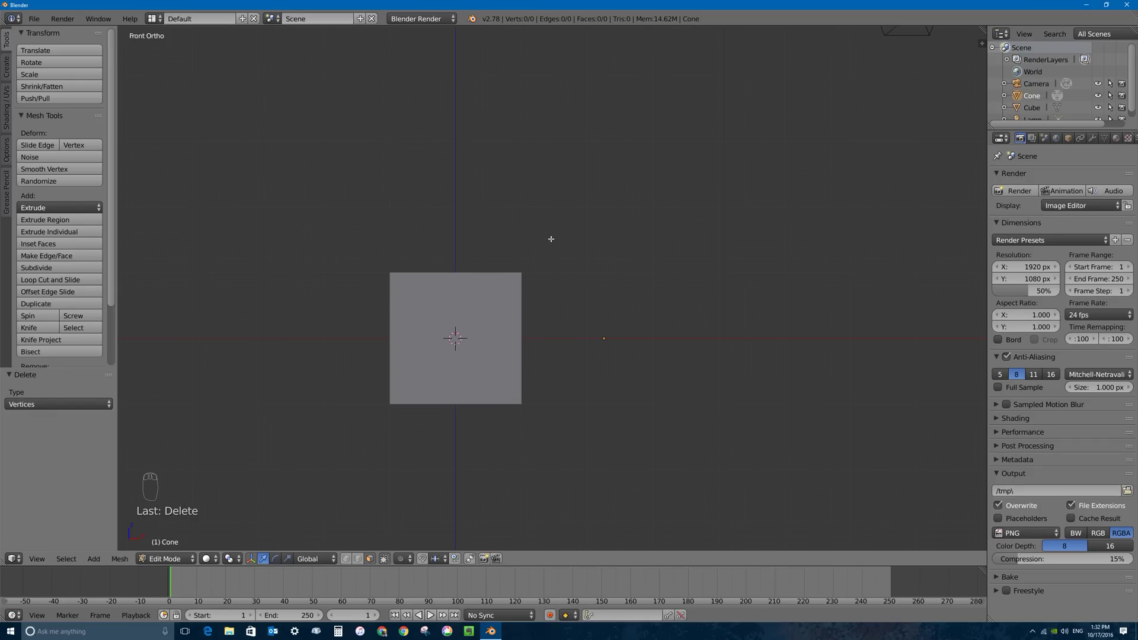
left_click(541, 229, "ctrl")
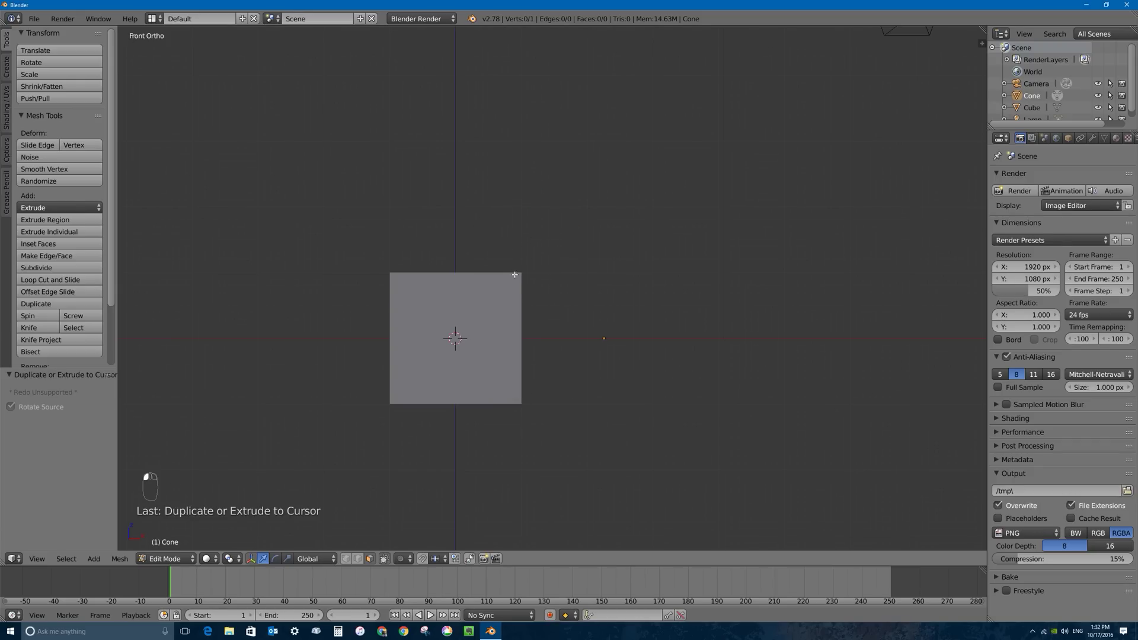
key("a")
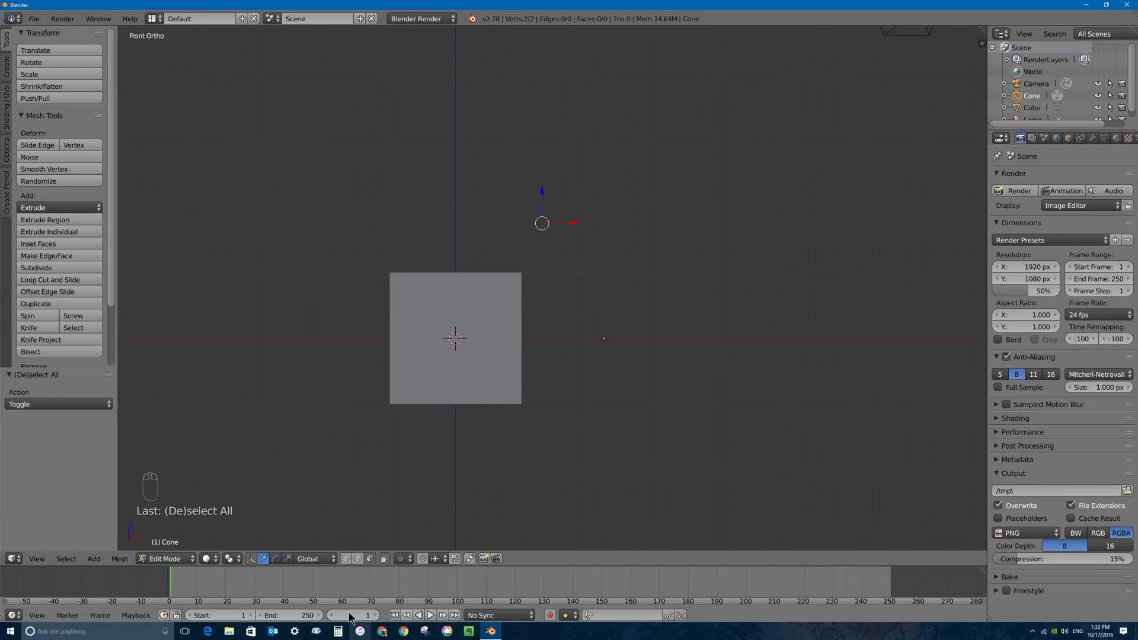
Switch to vertex select mode and delete the stray vertices from the emptied cone mesh
left_click(347, 560)
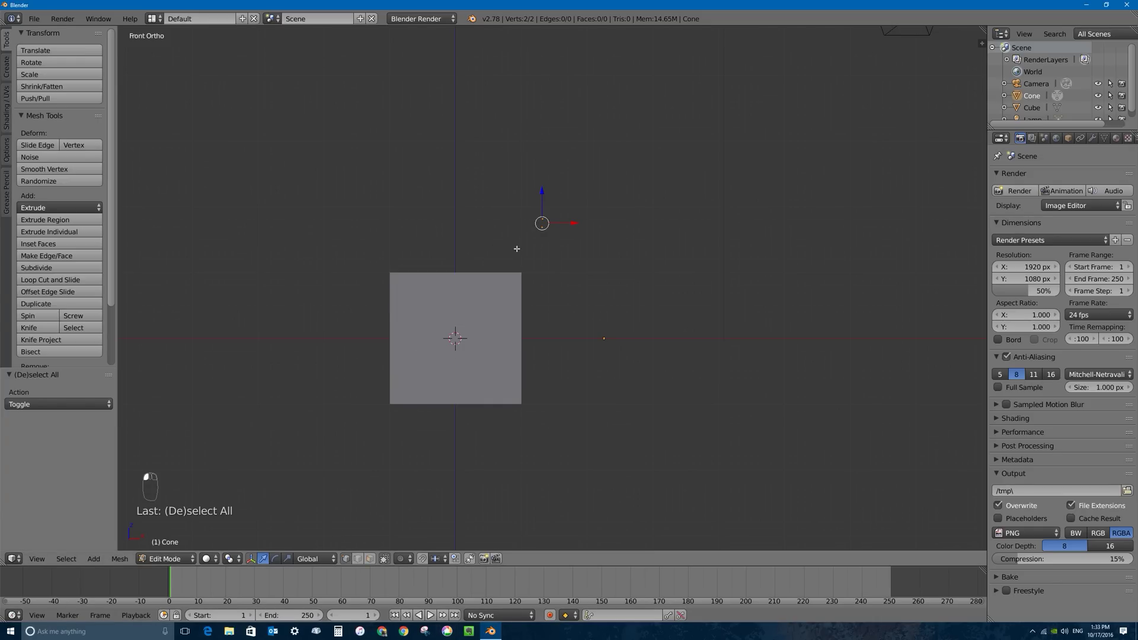
key("a")
key("a")
key("a")
key("x")
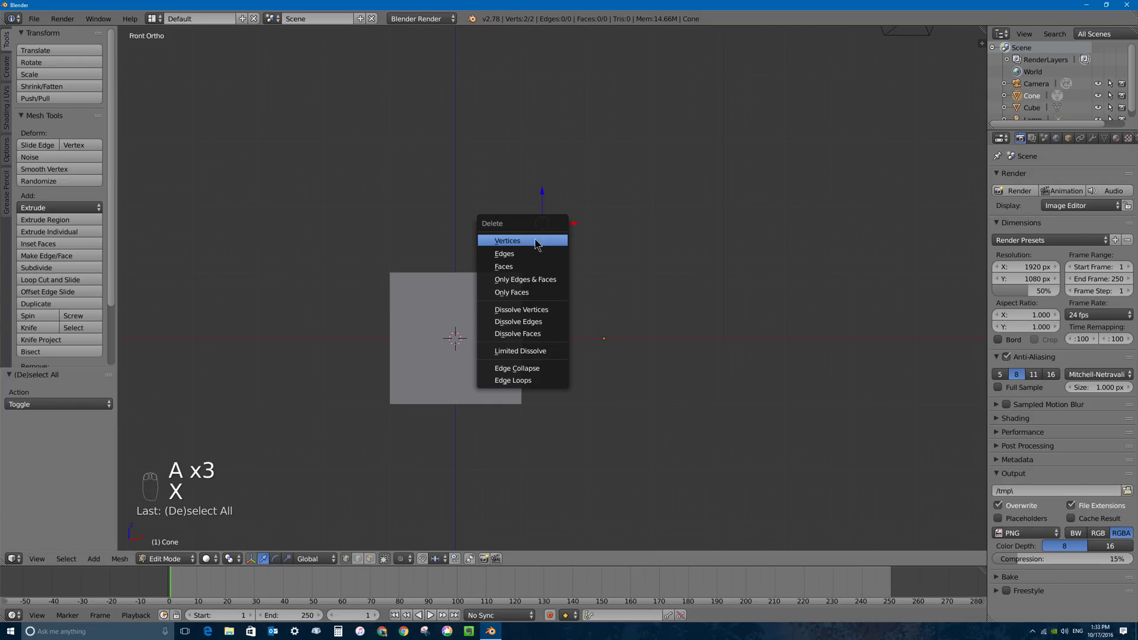
left_click(518, 242)
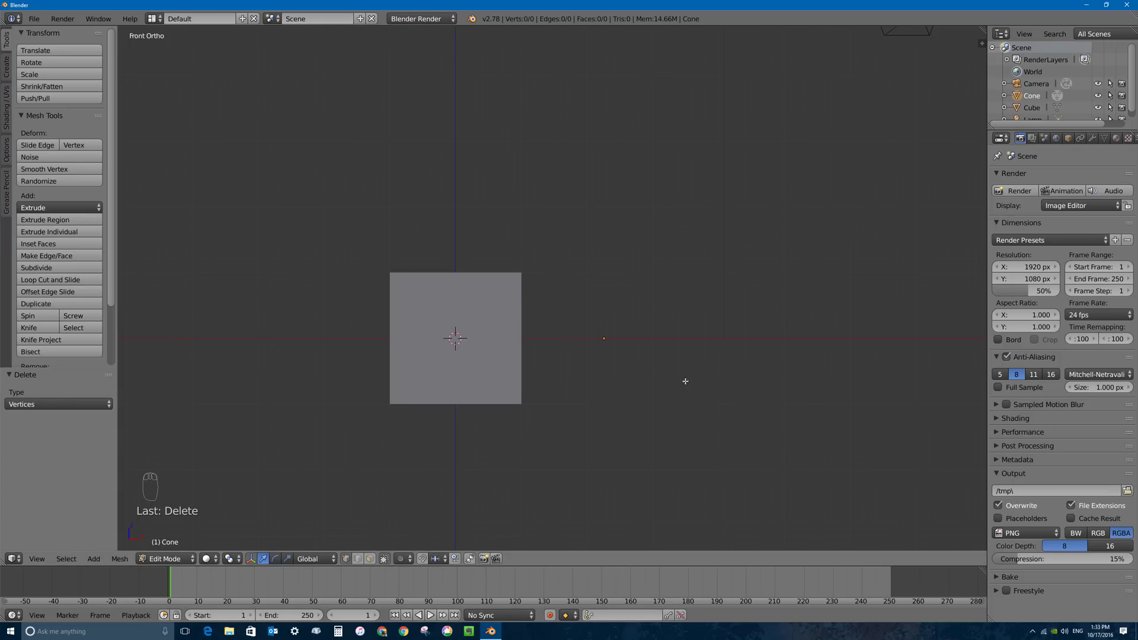
Draw a jagged chain of nine connected vertices from above to below the cube, just inside its right edge, and return to Object Mode
left_click(550, 204, "ctrl")
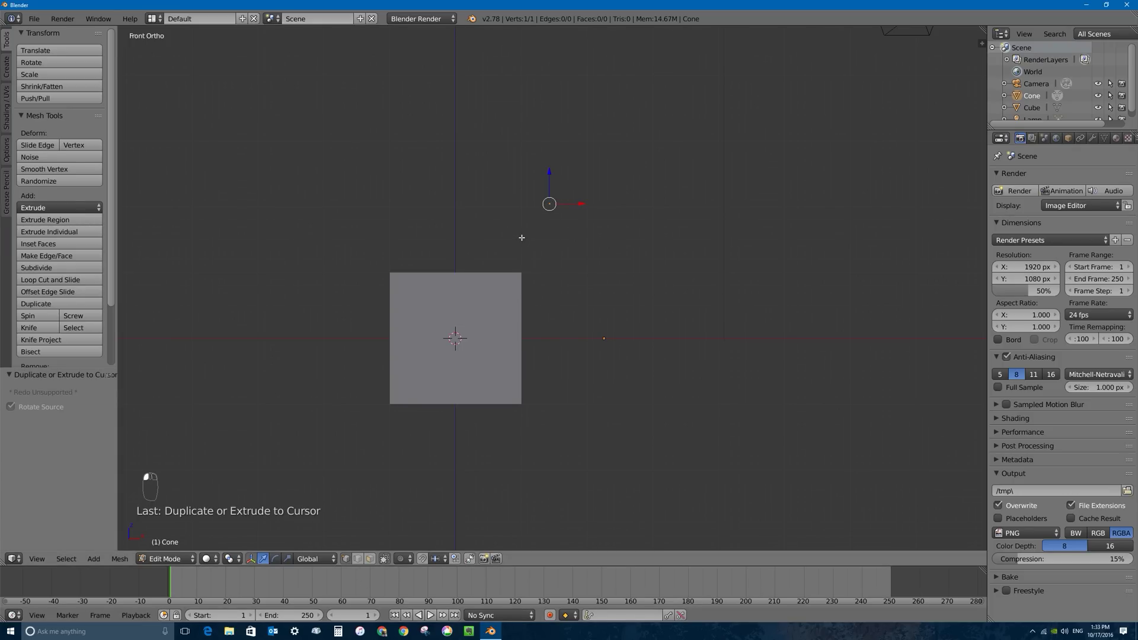
left_click(521, 238, "ctrl")
left_click(508, 257, "ctrl")
left_click(512, 276, "ctrl")
left_click(515, 309, "ctrl")
left_click(509, 335, "ctrl")
left_click(516, 361, "ctrl")
left_click(505, 396, "ctrl")
left_click(511, 421, "ctrl")
key("Tab")
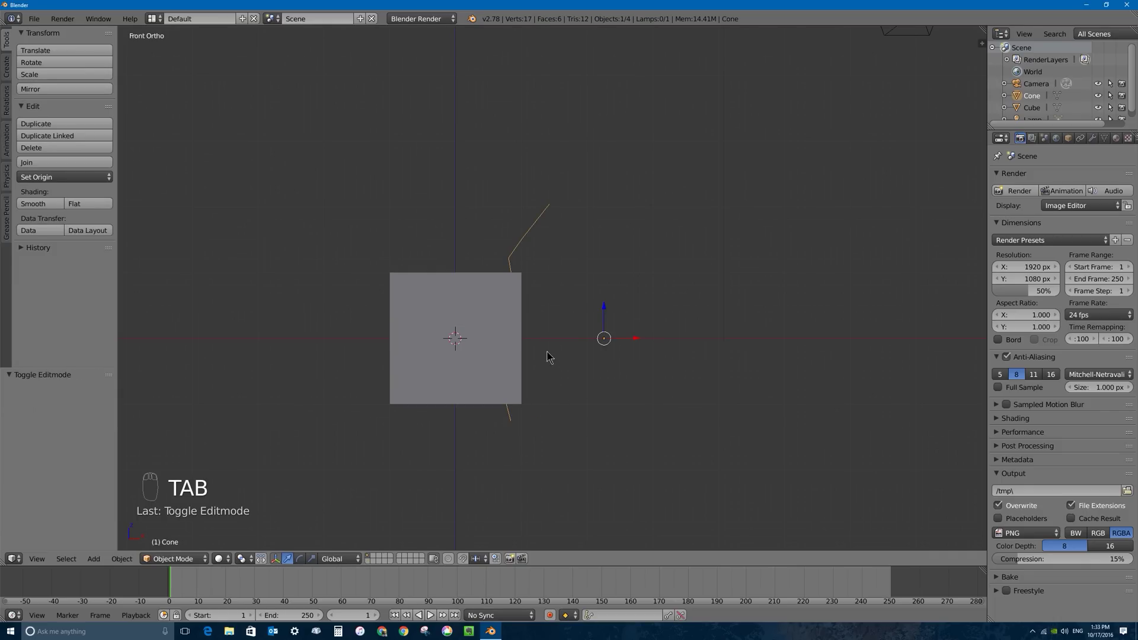
Move the jagged line about -1.628 units along the Y axis, in front of the cube, and return to the front view
mouse_move(607, 353)
middle_mouse_down()
mouse_move(560, 375)
mouse_move(590, 354)
middle_mouse_up()
left_click_drag(590, 354, 490, 369)
key("KP_1")
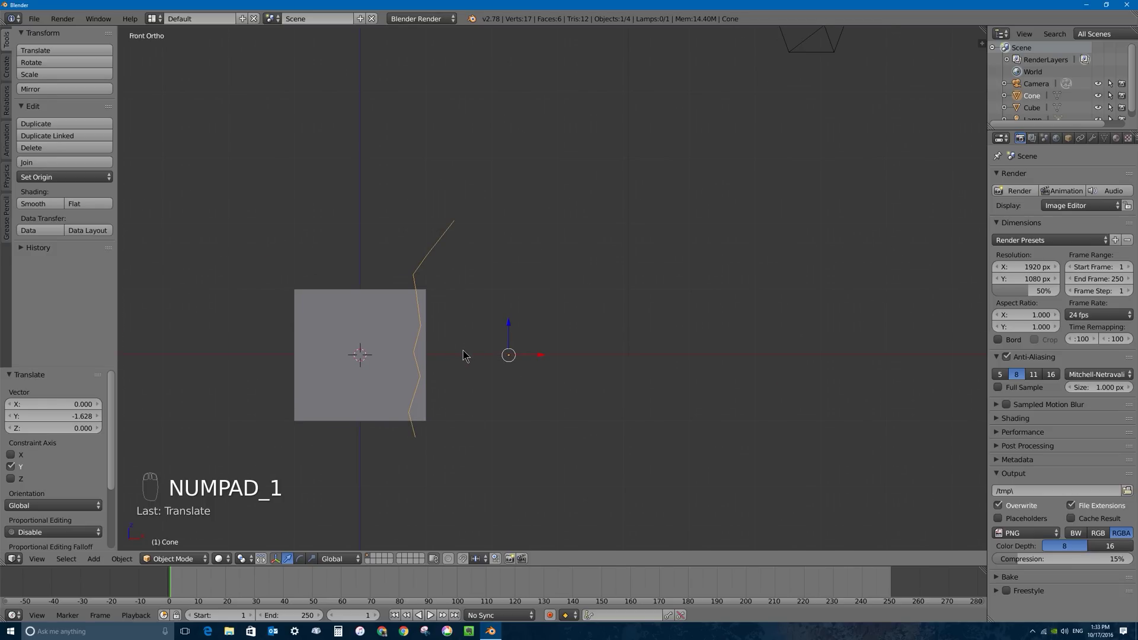
middle_click_drag(437, 333, 501, 314, "shift")
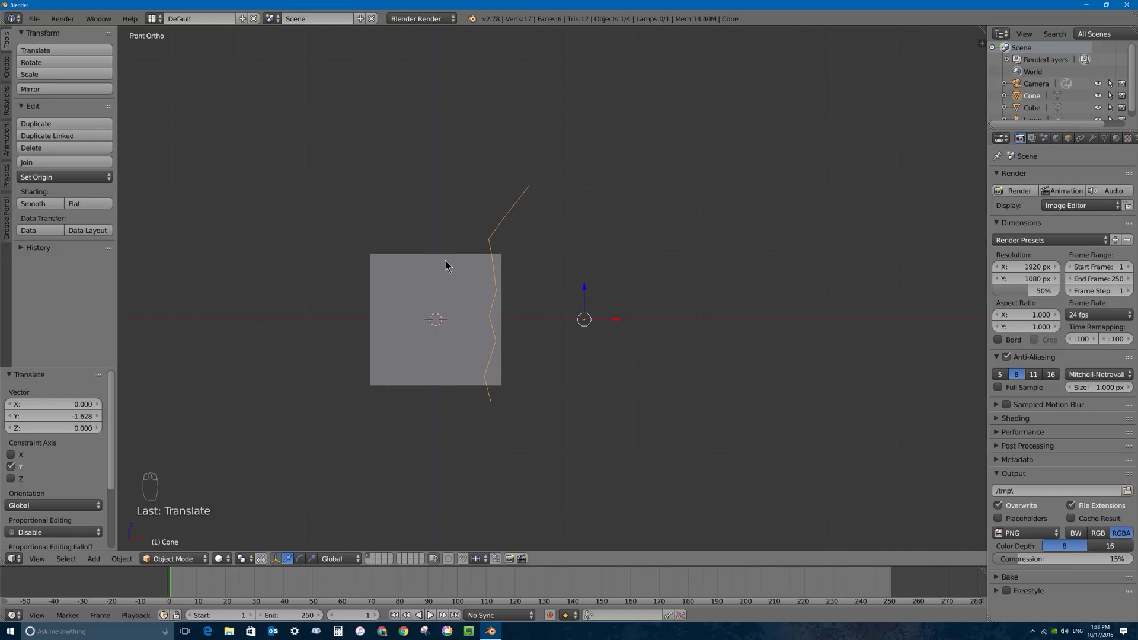
With the jagged line selected and the cube active, enter Edit Mode and cut the line through the cube with Knife Project, Cut through enabled
right_click(465, 273)
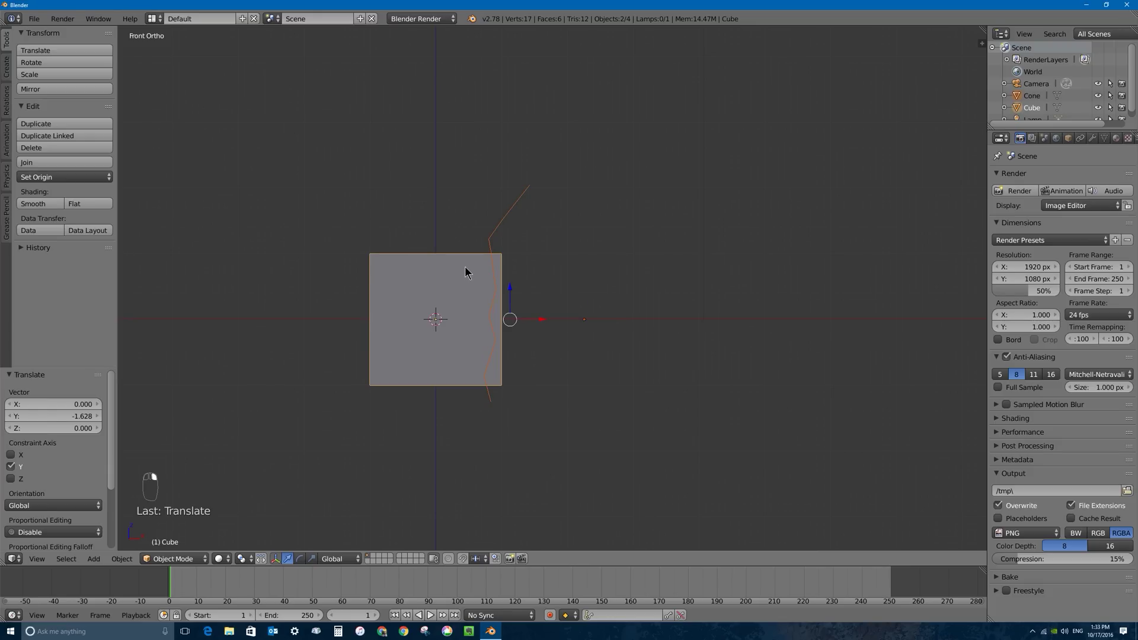
key("Tab")
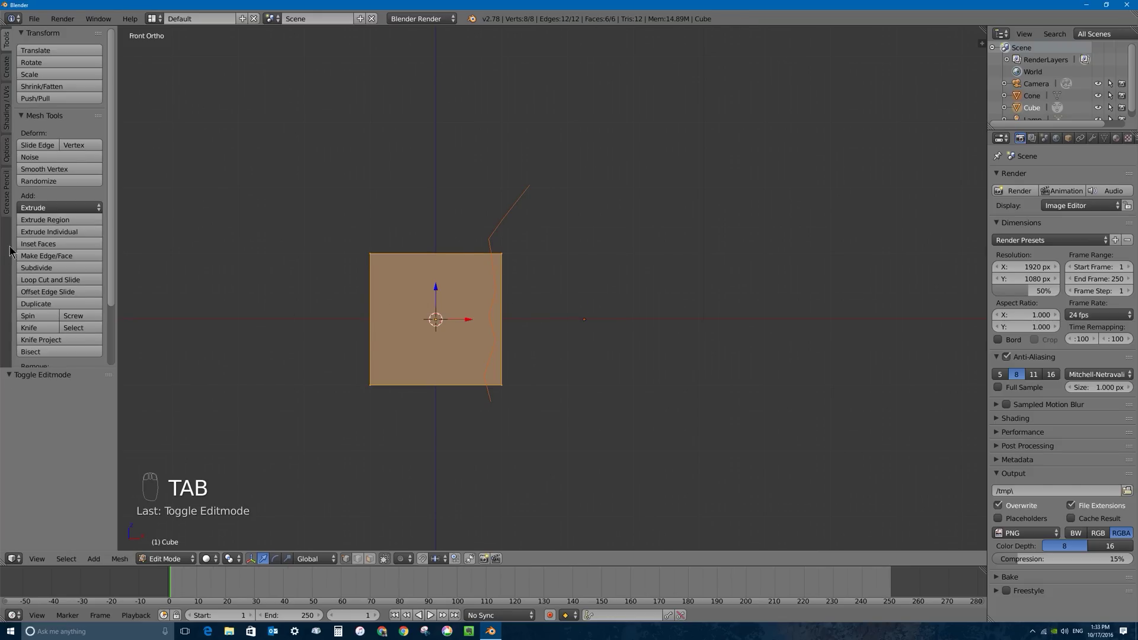
left_click(51, 340)
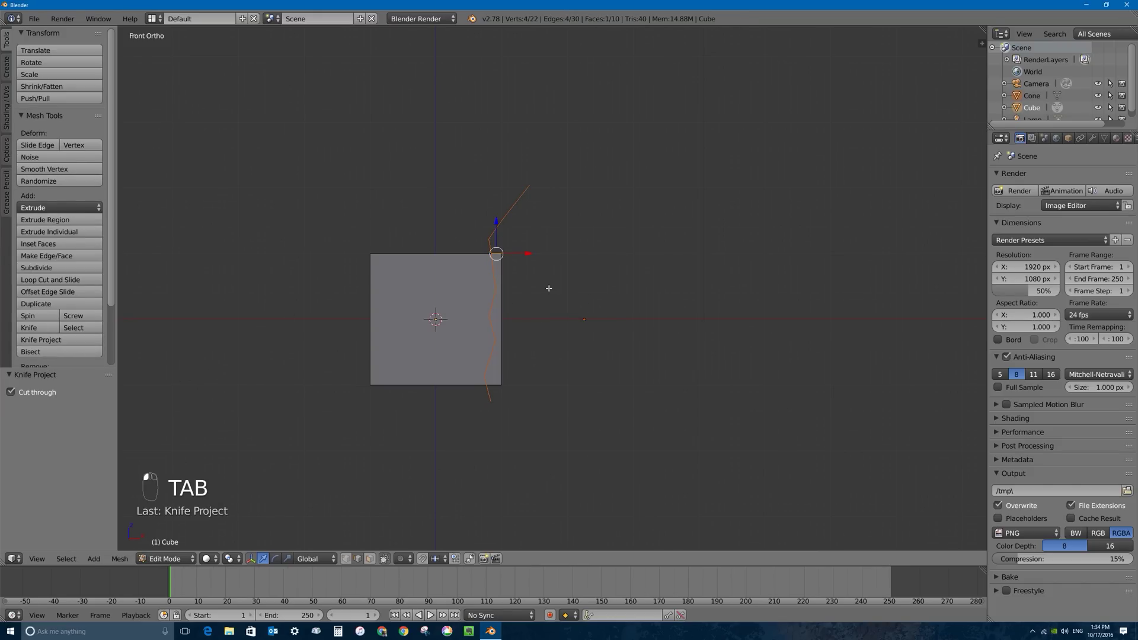
In face select mode, select the cube's side face, grow the selection to the cut line, and delete those faces
middle_click_drag(556, 376, 380, 384)
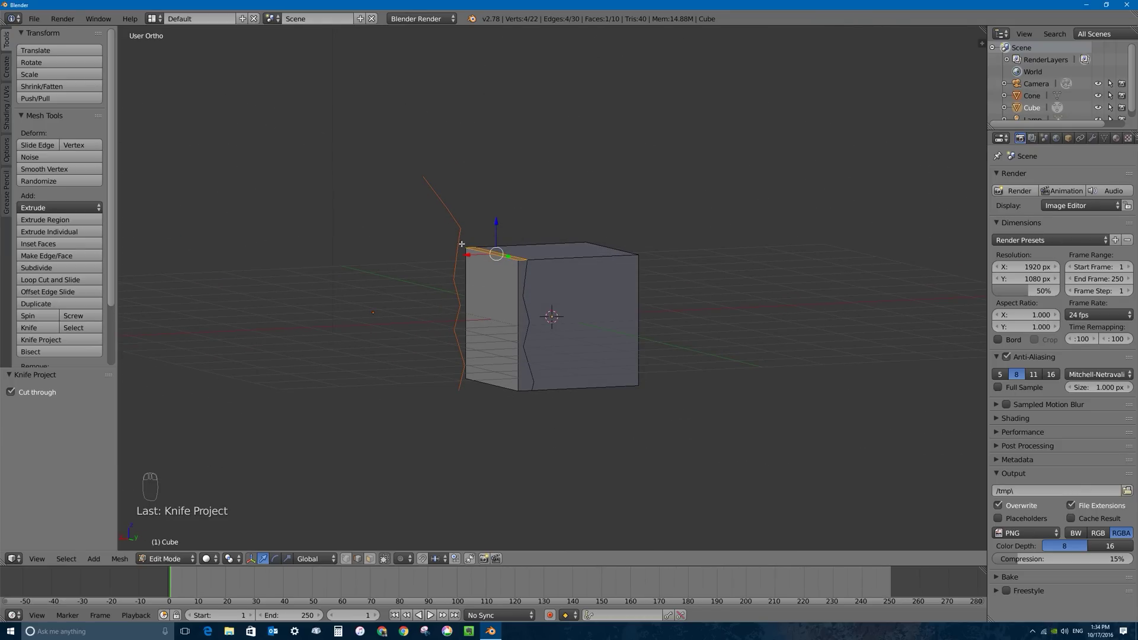
right_click(523, 280)
left_click(369, 559)
right_click(489, 304)
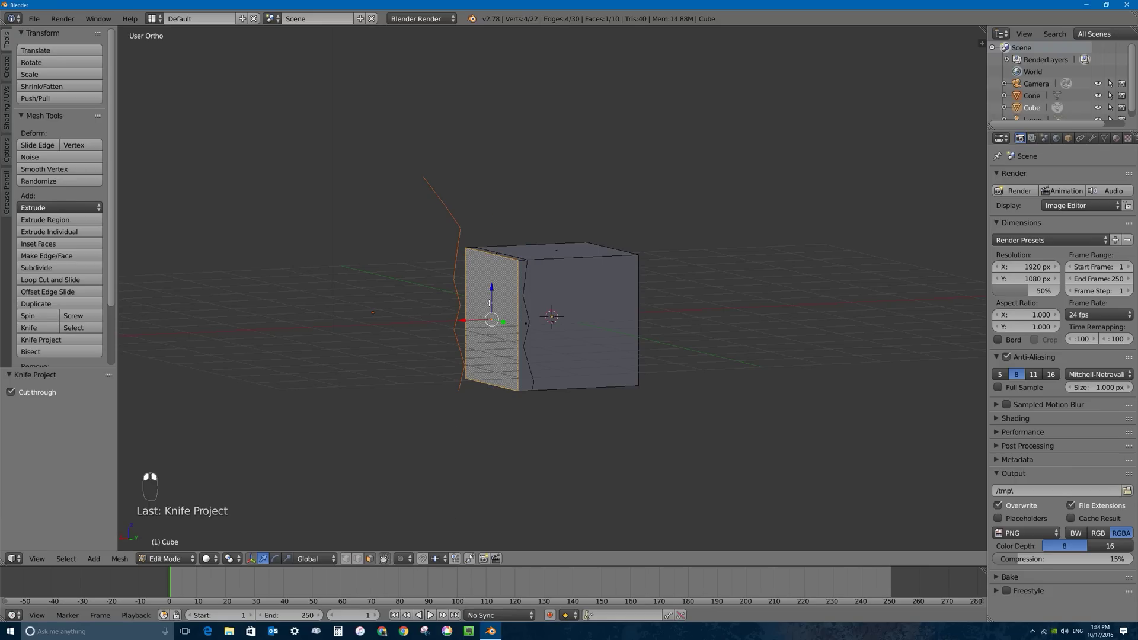
key("ctrl+KP_Add")
middle_click_drag(422, 337, 552, 301)
key("x")
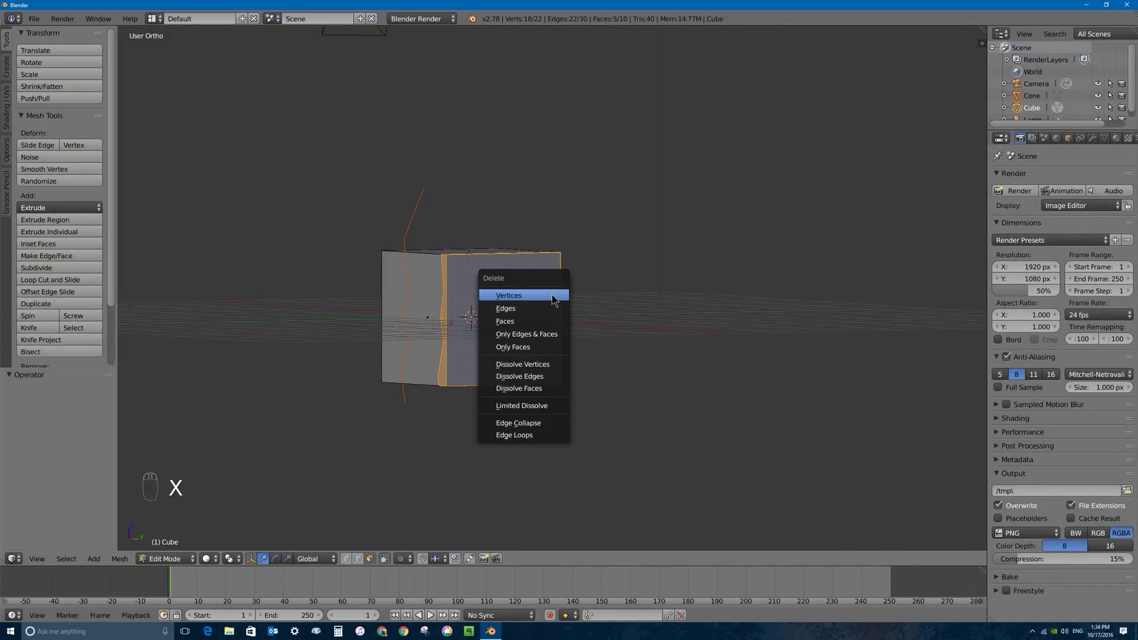
left_click(523, 320)
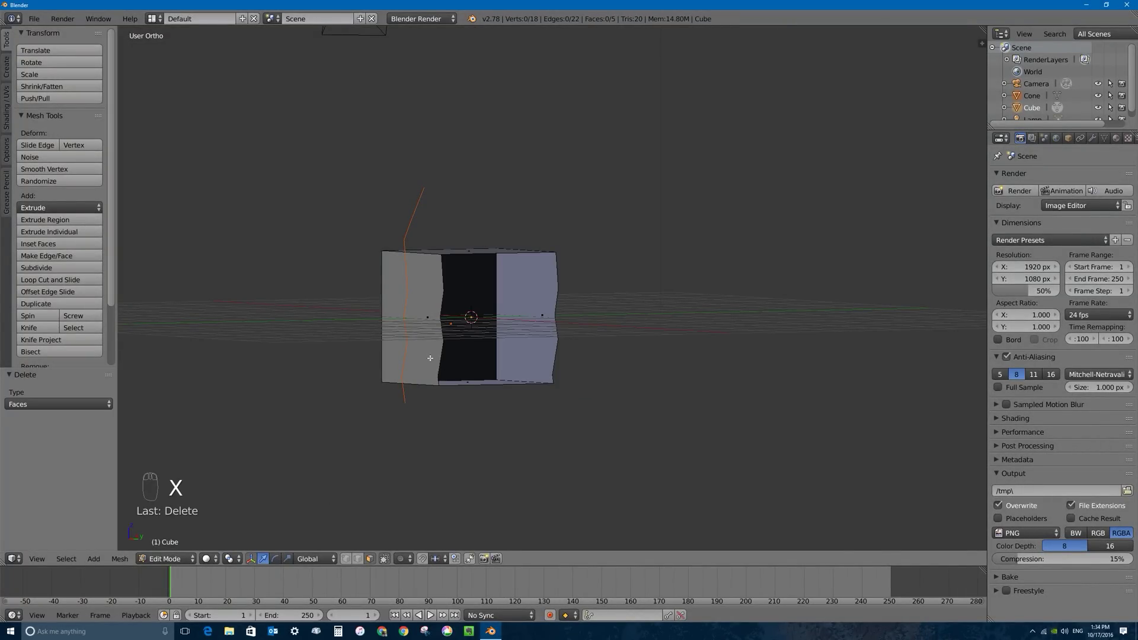
In edge select mode, fill the two uppermost segments of the cube's open side with faces between the matching front and back edges
middle_click_drag(430, 358, 514, 316)
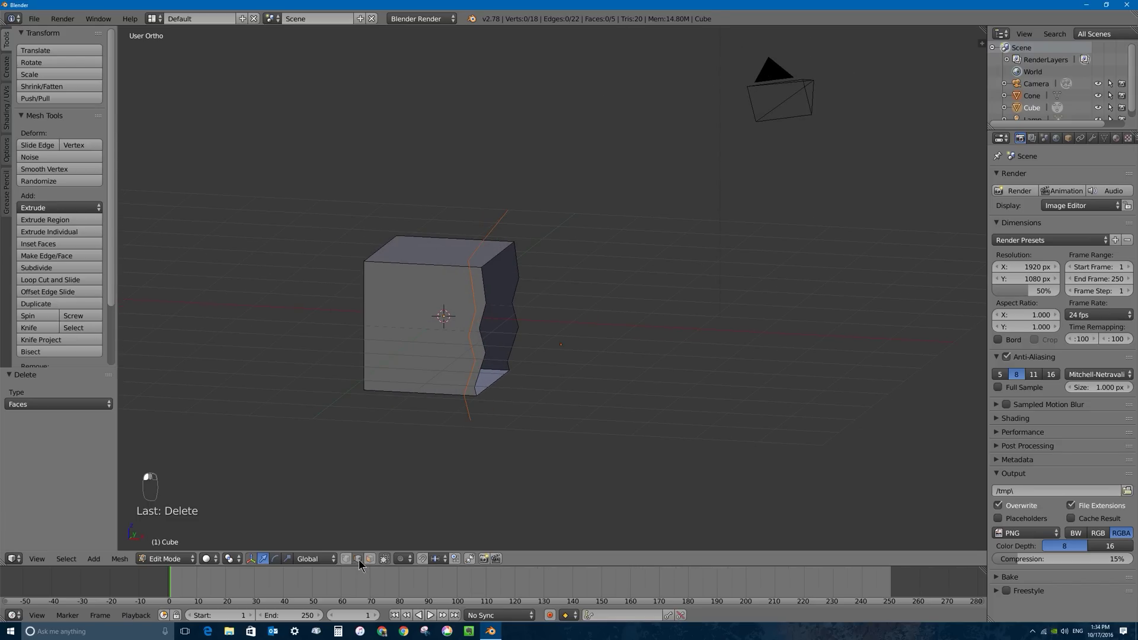
right_click(485, 285)
right_click(518, 256, "shift")
middle_click_drag(538, 241, 476, 282)
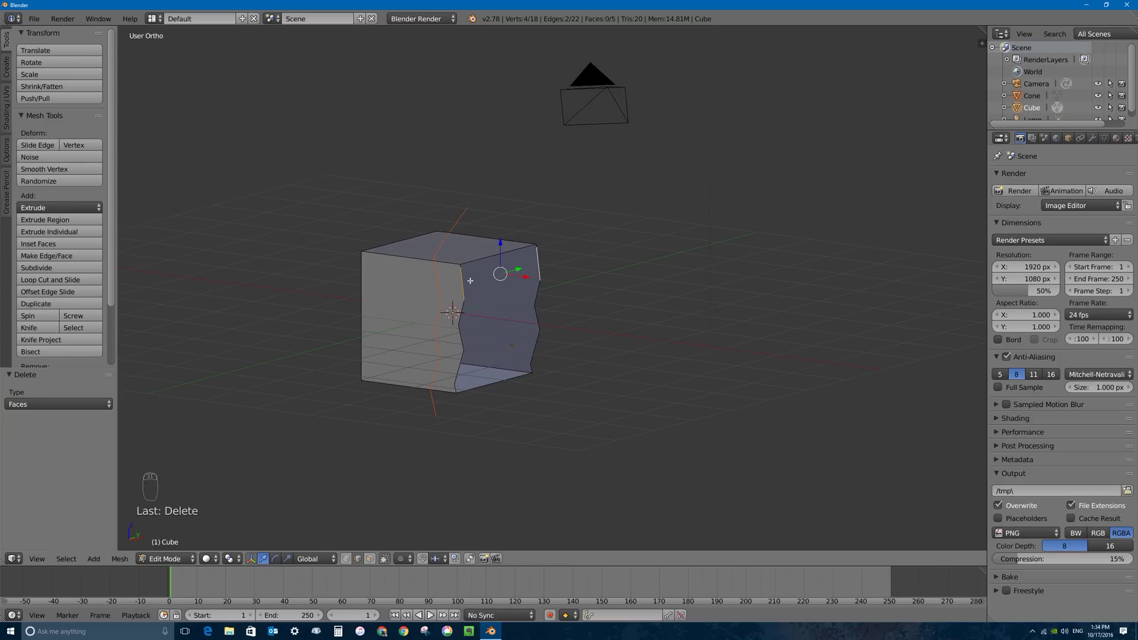
key("f")
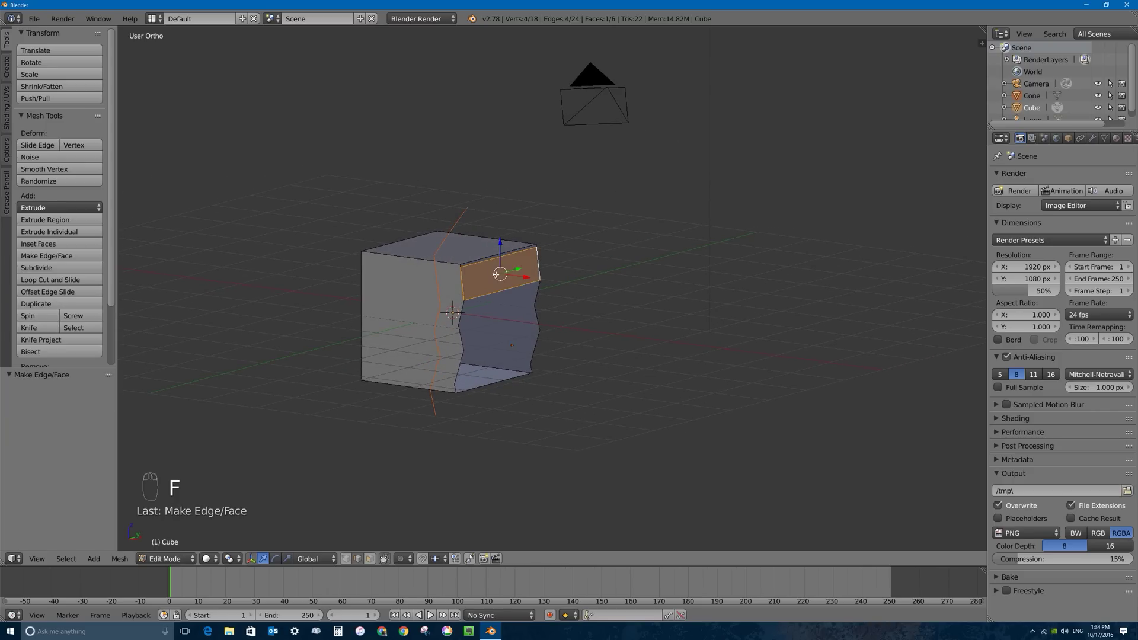
right_click(461, 265)
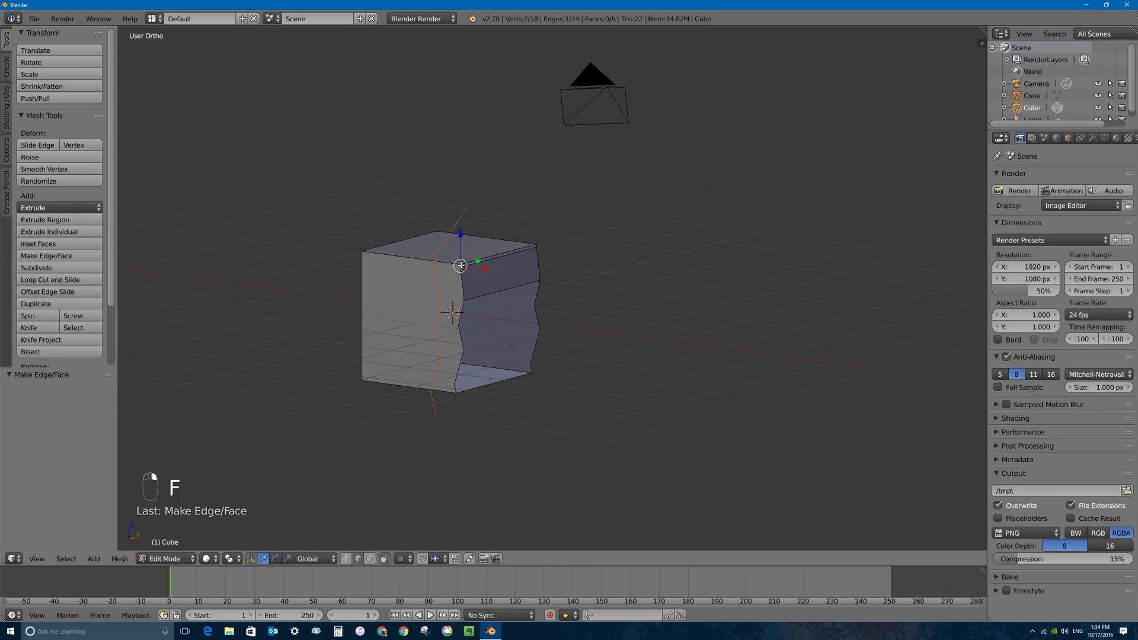
right_click(540, 245, "shift")
key("f")
Fill the remaining segments down the cube's open jagged side with faces and deselect everything
right_click(465, 307)
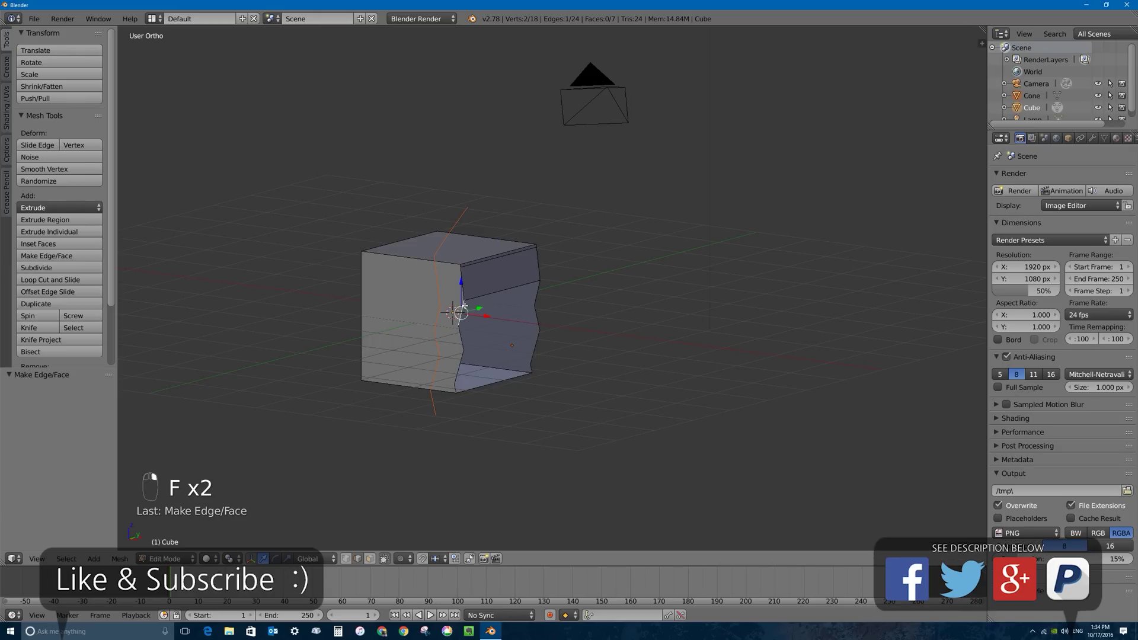
key("f")
key("f")
key("f")
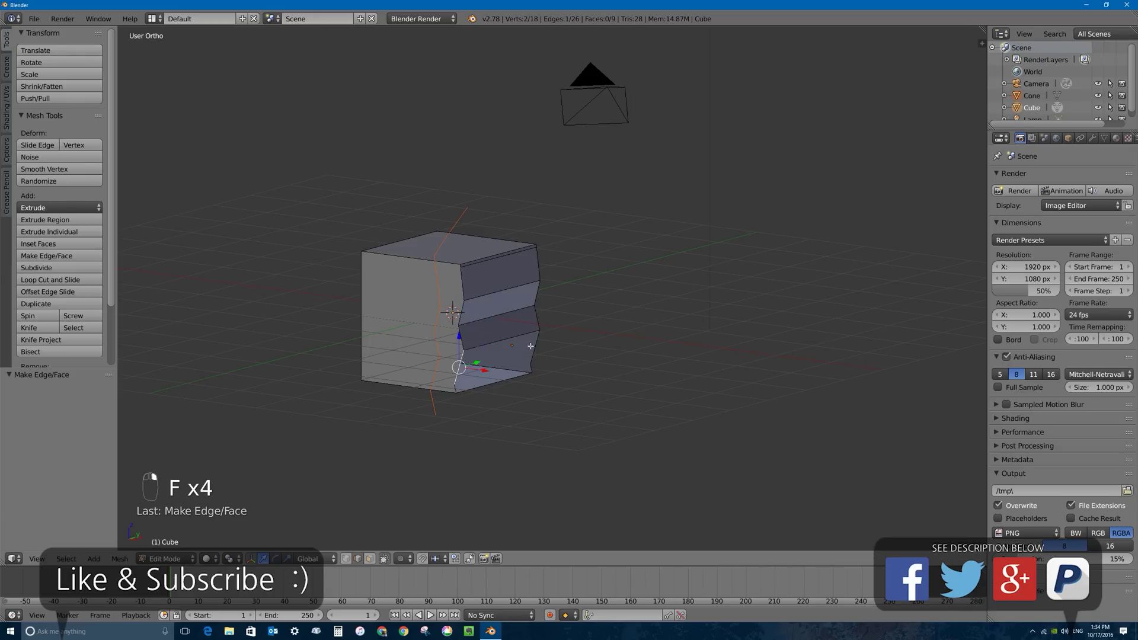
key("f")
key("a")
middle_click_drag(551, 368, 776, 263)
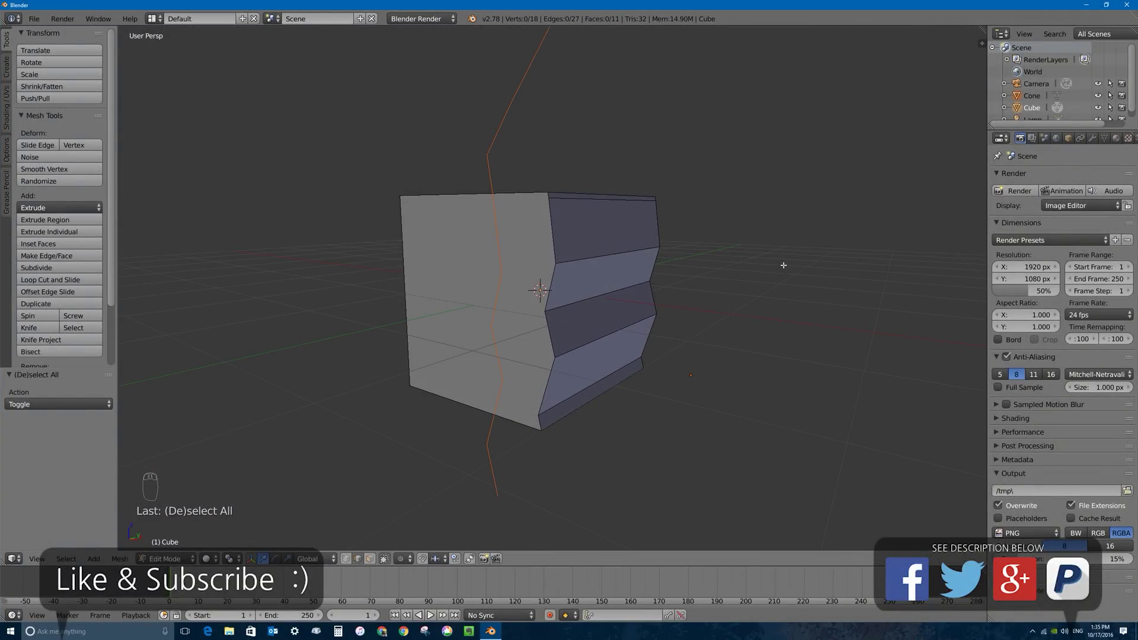